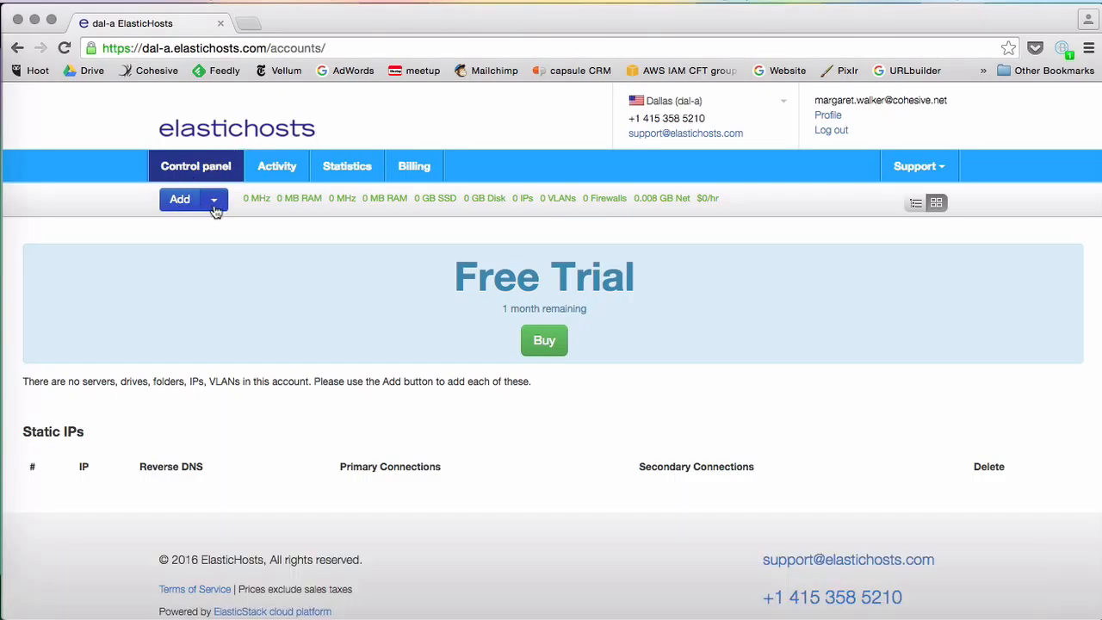
Open the Add dropdown in the ElasticHosts Control panel.
{"action": "left_click", "coordinate": [214, 206]}
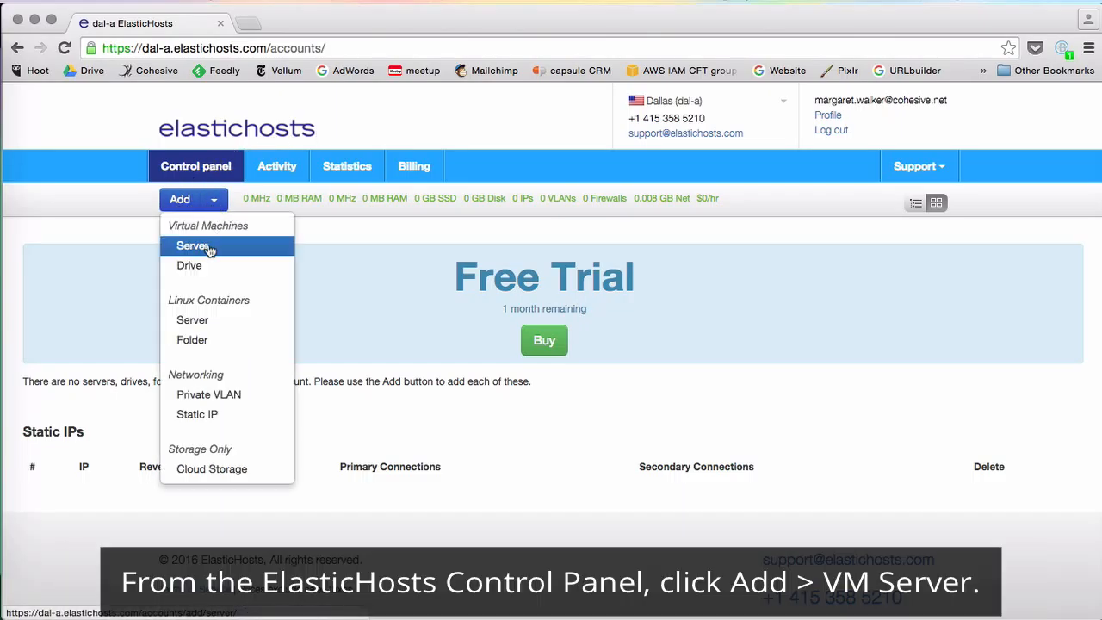
Create server vns3demo using the VNS3 Full Edition image with a 10 GB drive.
{"action": "left_click", "coordinate": [209, 248]}
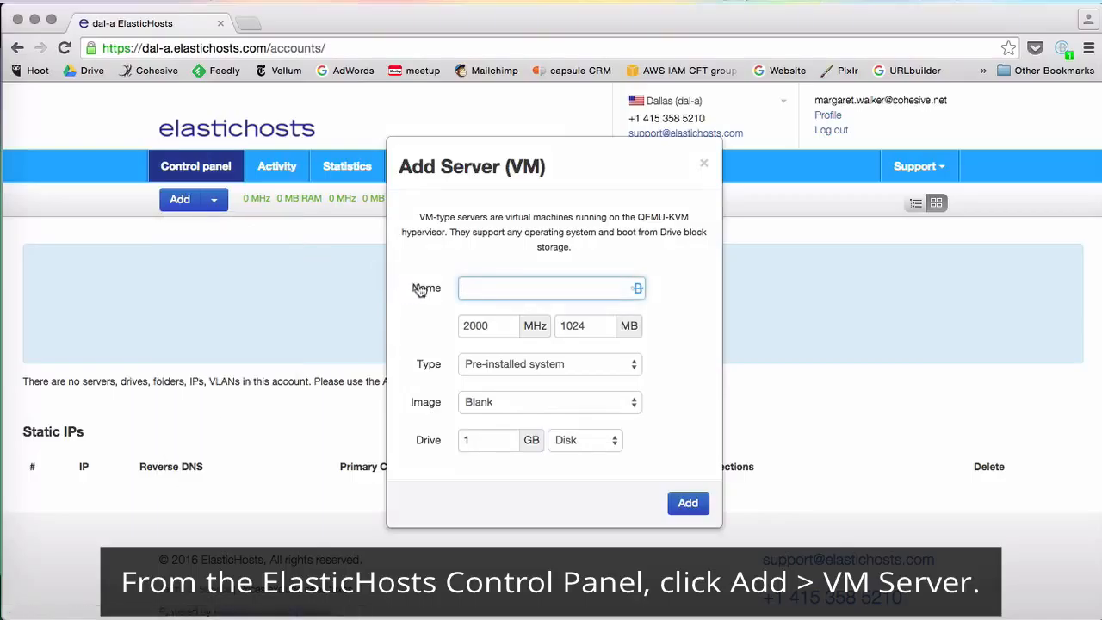
{"action": "type", "text": "vns3demo"}
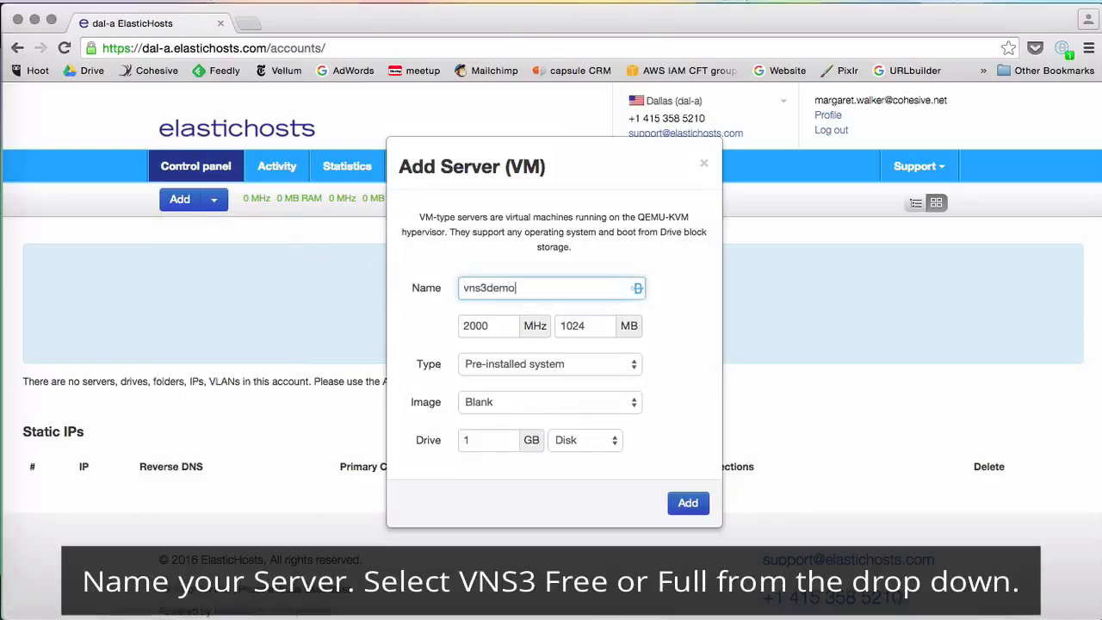
{"action": "left_click", "coordinate": [474, 402]}
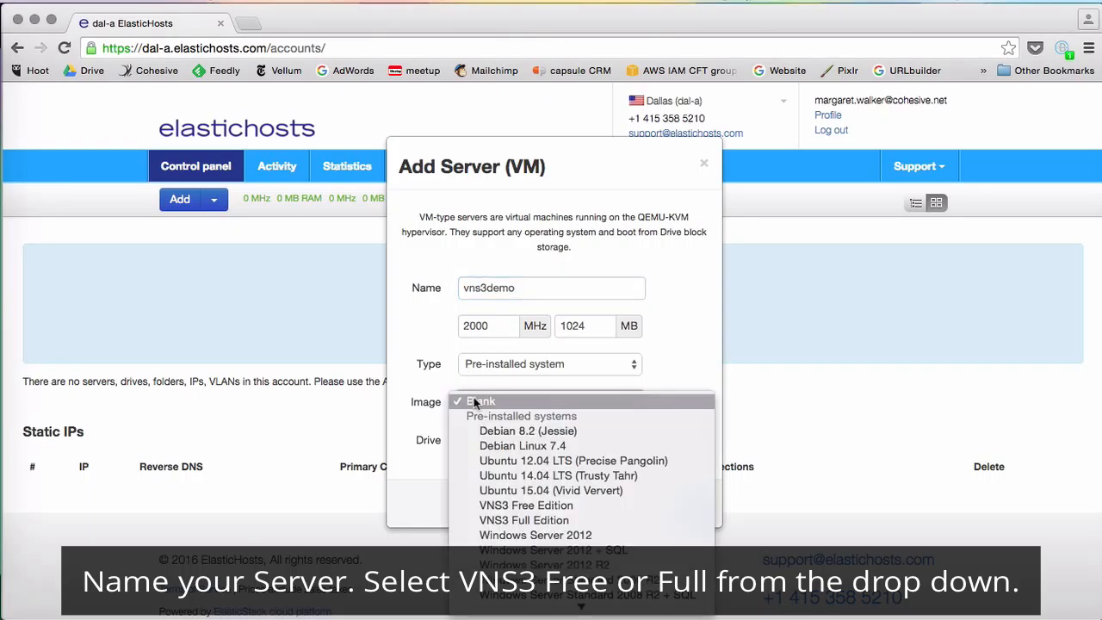
{"action": "left_click", "coordinate": [474, 402]}
{"action": "left_click", "coordinate": [476, 402]}
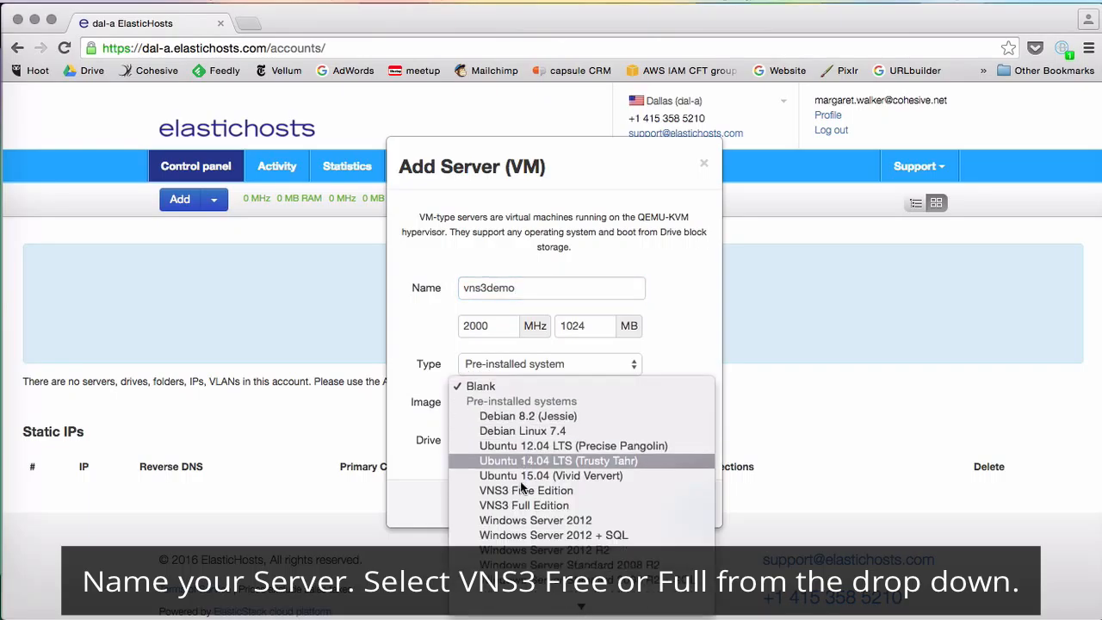
{"action": "scroll", "coordinate": [521, 488], "scroll_direction": "down", "scroll_amount": 3}
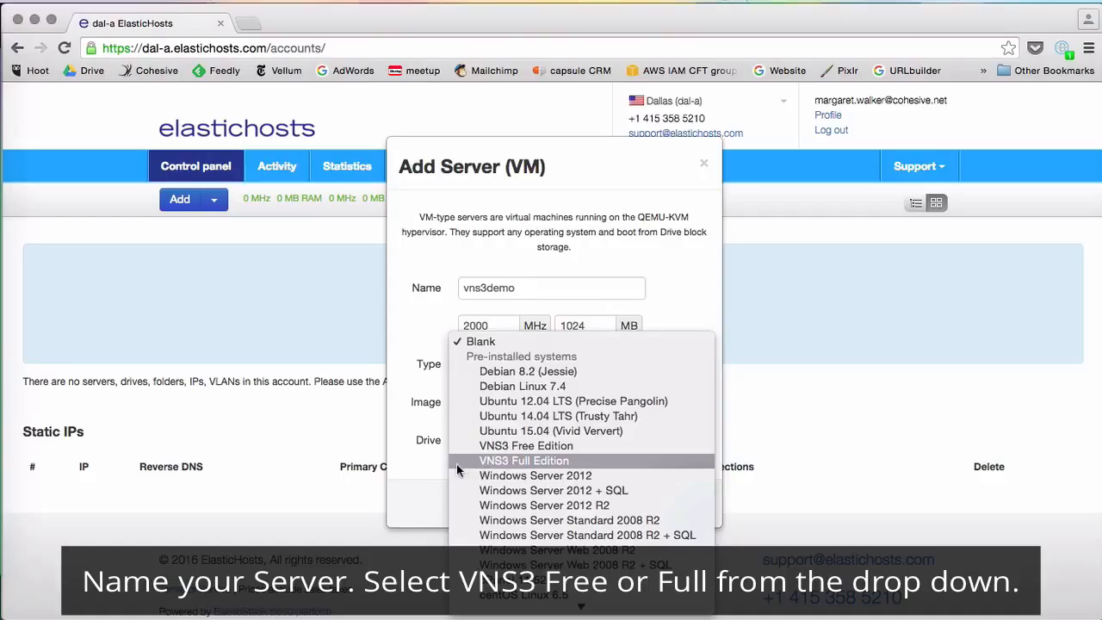
{"action": "left_click", "coordinate": [482, 461]}
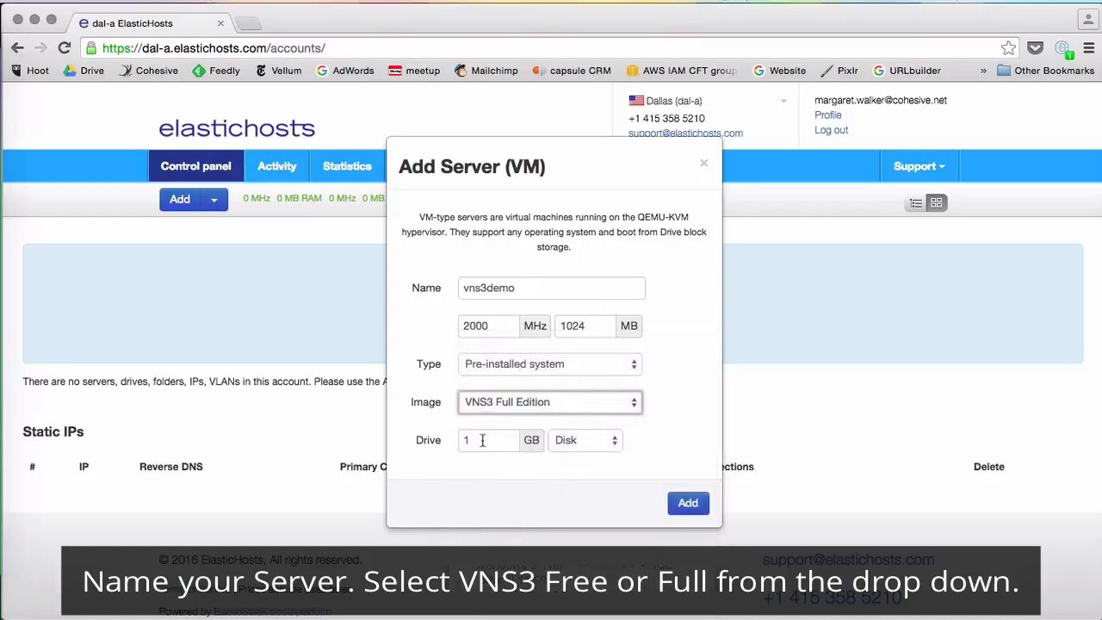
{"action": "left_click", "coordinate": [482, 440]}
{"action": "type", "text": "0"}
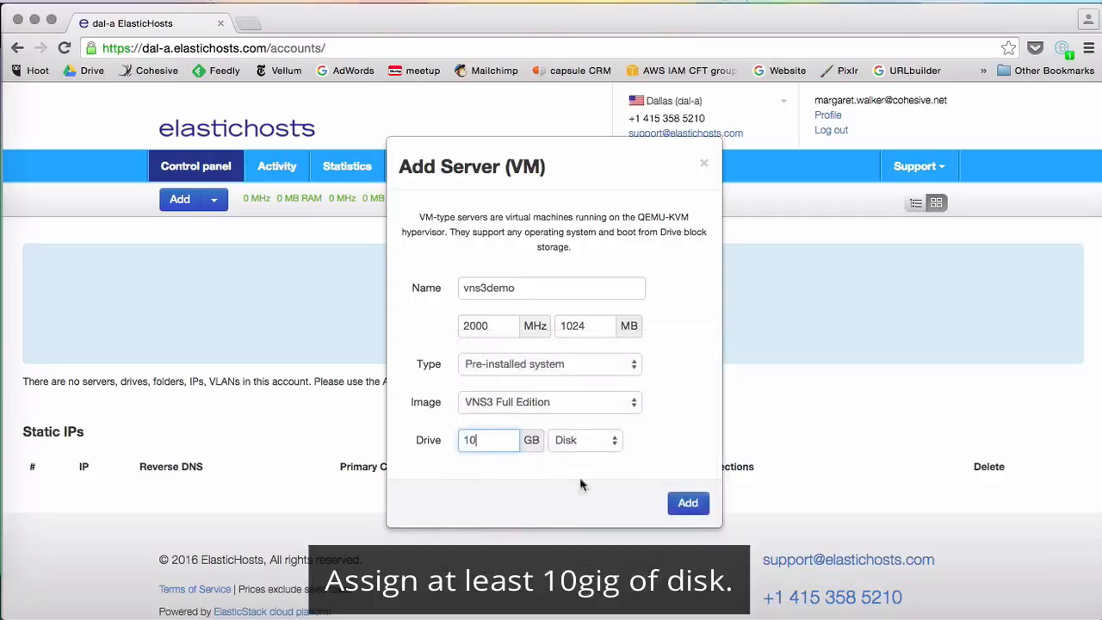
{"action": "left_click", "coordinate": [696, 505]}
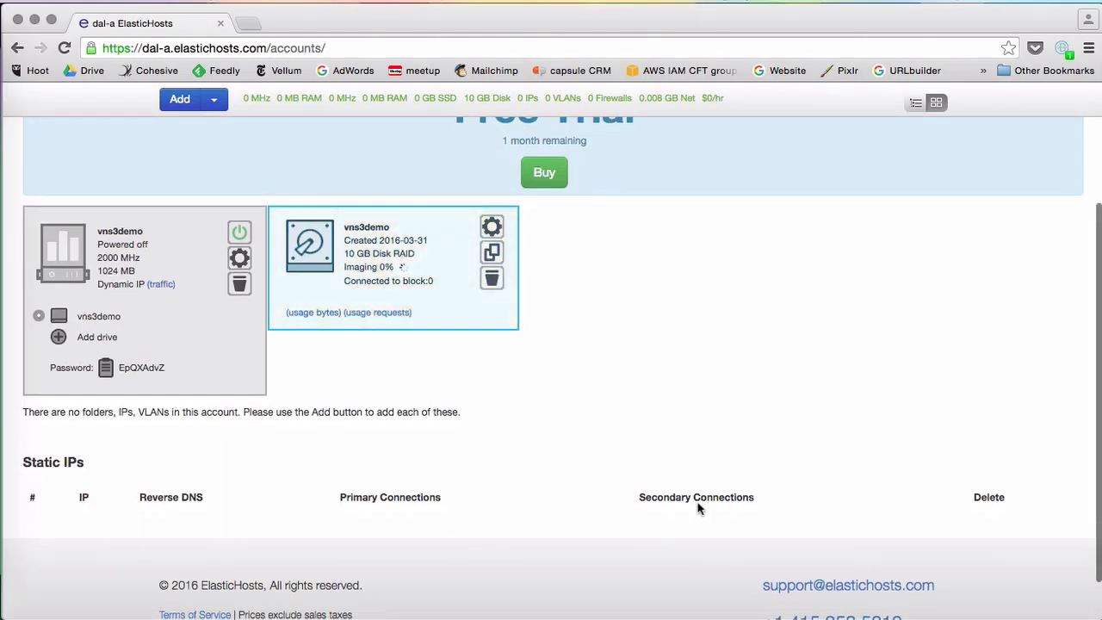
Return to the top of the Control panel and reopen the Add dropdown.
{"action": "scroll", "coordinate": [374, 369], "scroll_direction": "up", "scroll_amount": 5}
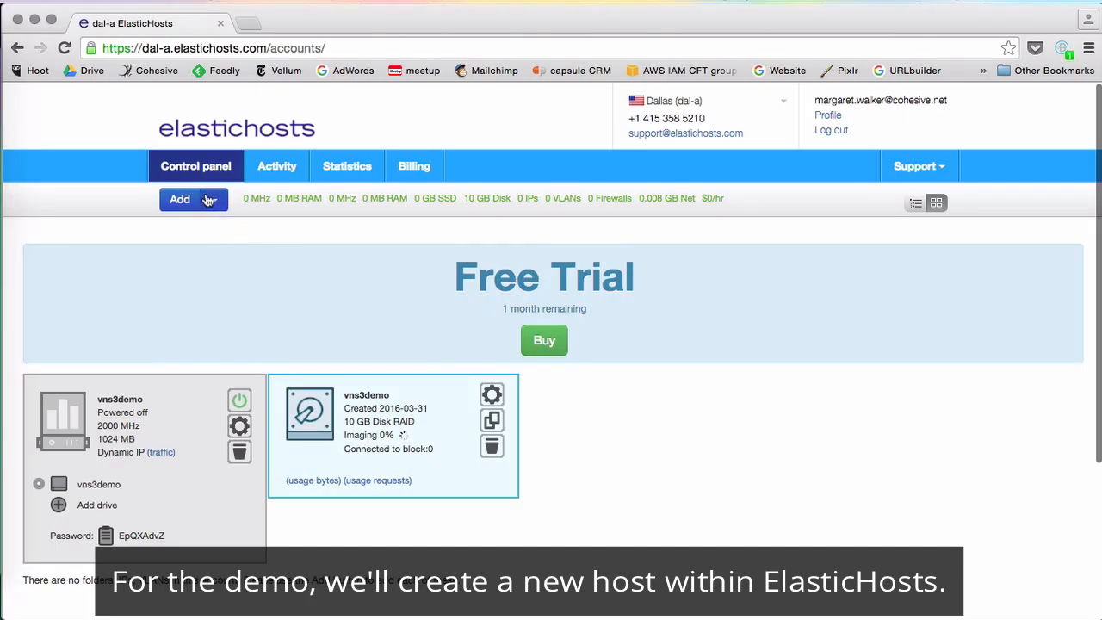
{"action": "left_click", "coordinate": [213, 199]}
Create server EHhost using the Ubuntu 12.04 LTS (Precise Pangolin) image.
{"action": "left_click", "coordinate": [194, 246]}
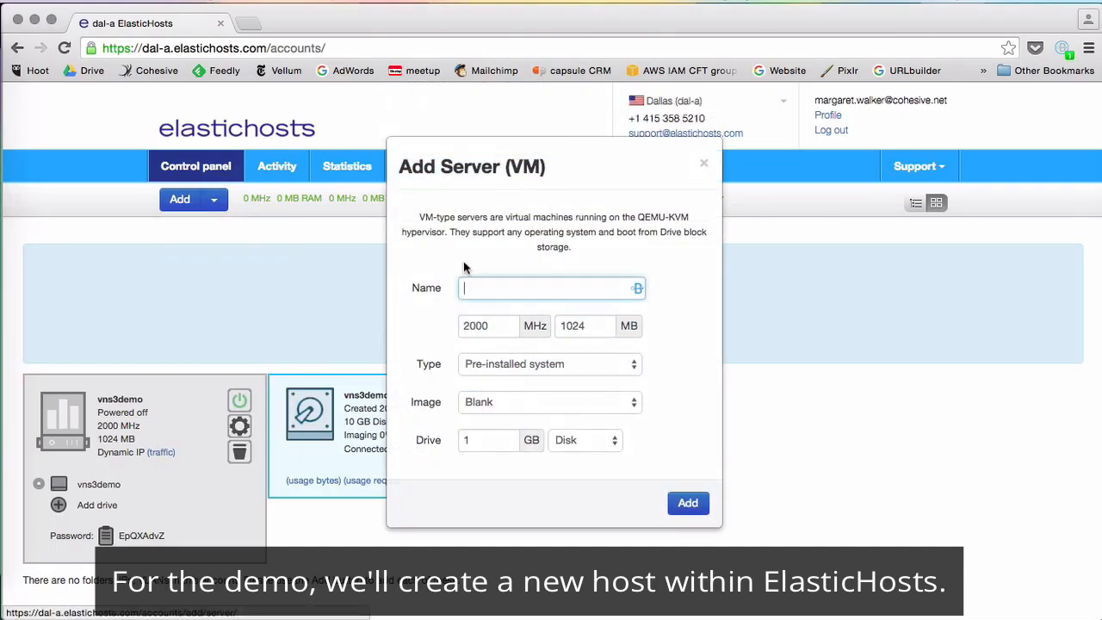
{"action": "type", "text": "EH"}
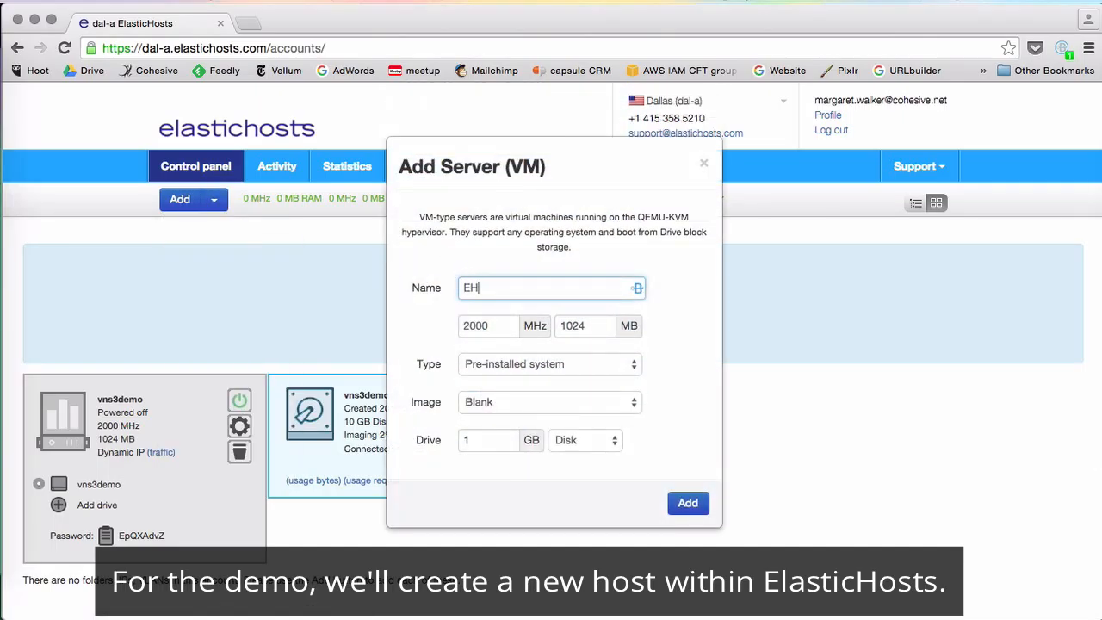
{"action": "type", "text": "host"}
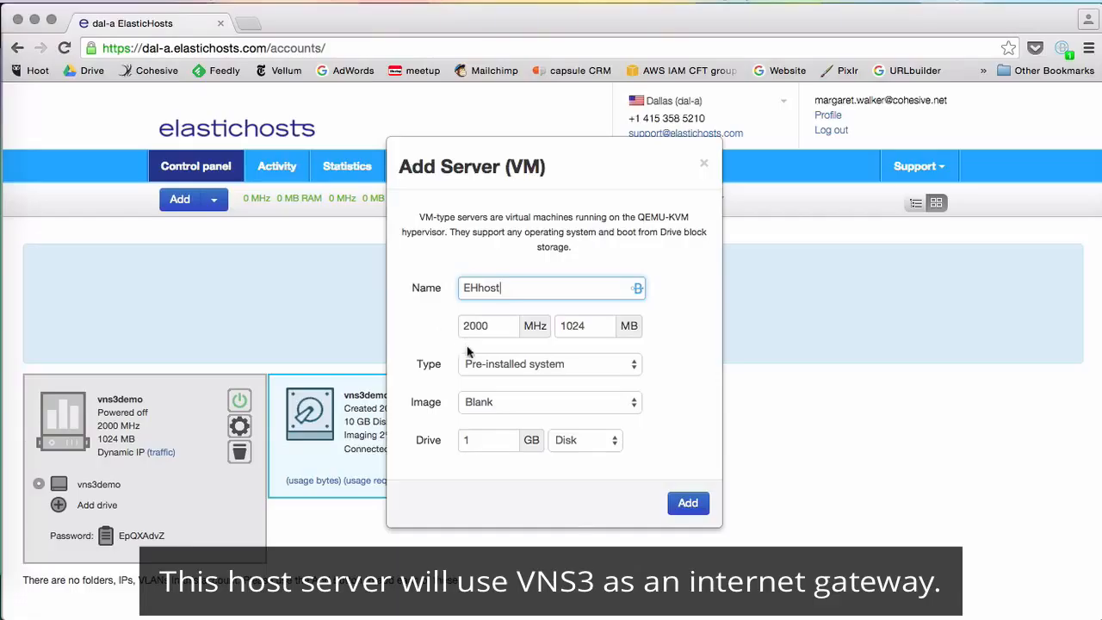
{"action": "left_click", "coordinate": [482, 402]}
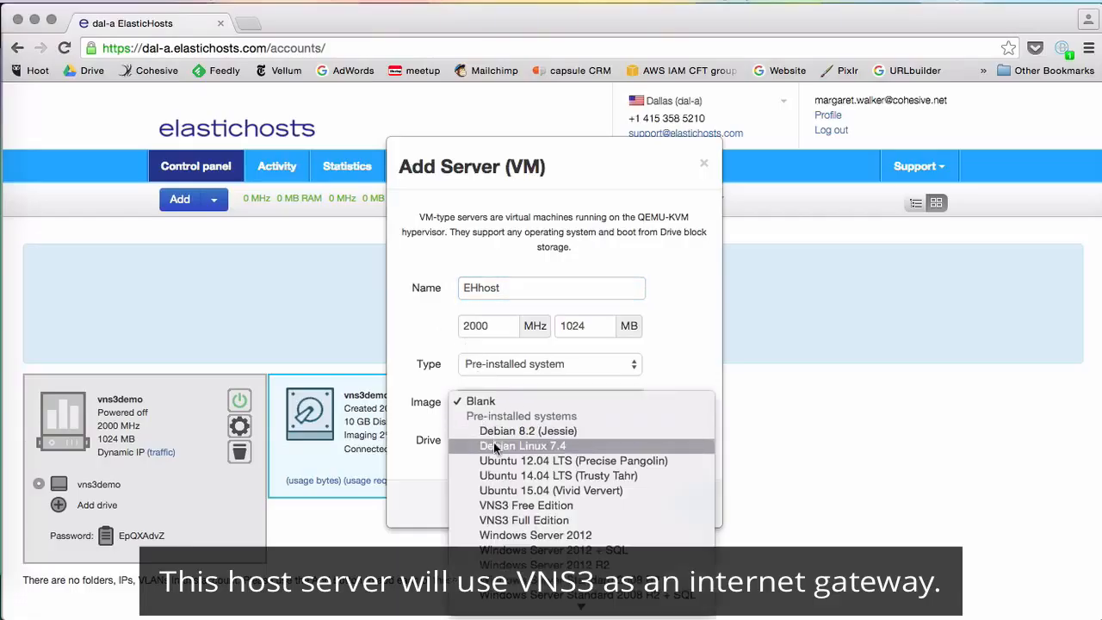
{"action": "left_click", "coordinate": [508, 461]}
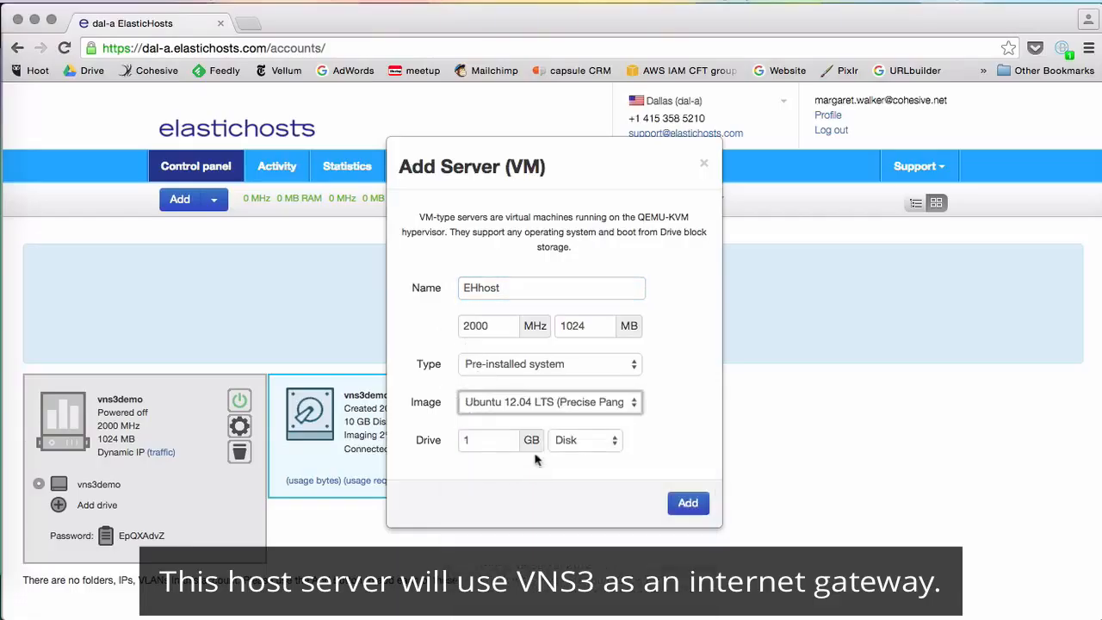
{"action": "left_click", "coordinate": [684, 507]}
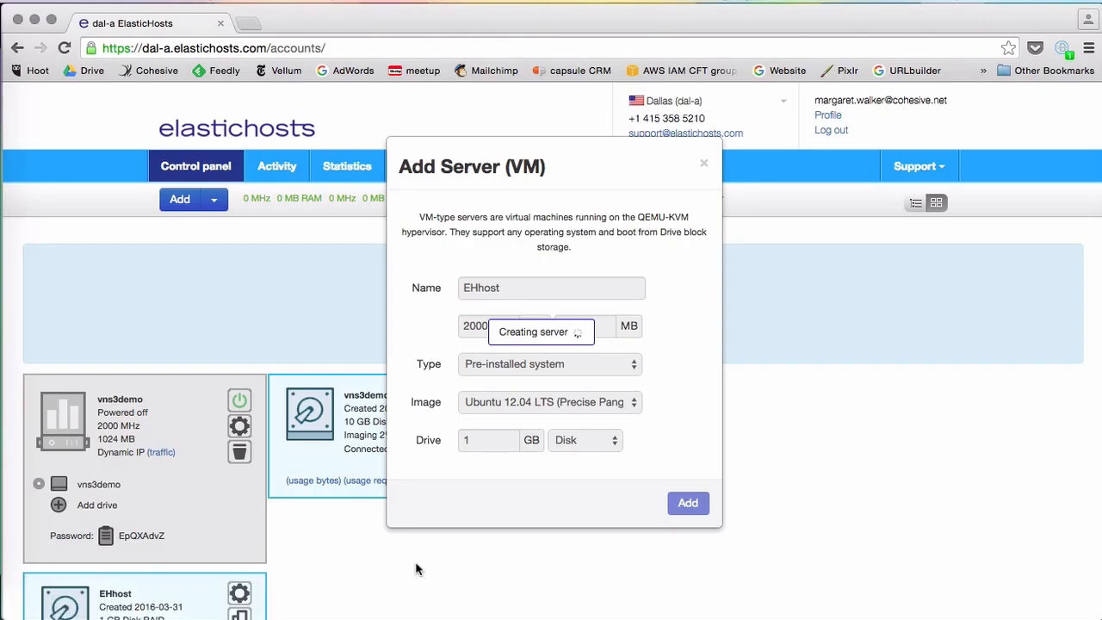
Scroll back to the top and reopen the Add dropdown.
{"action": "scroll", "coordinate": [415, 569], "scroll_direction": "down", "scroll_amount": 5}
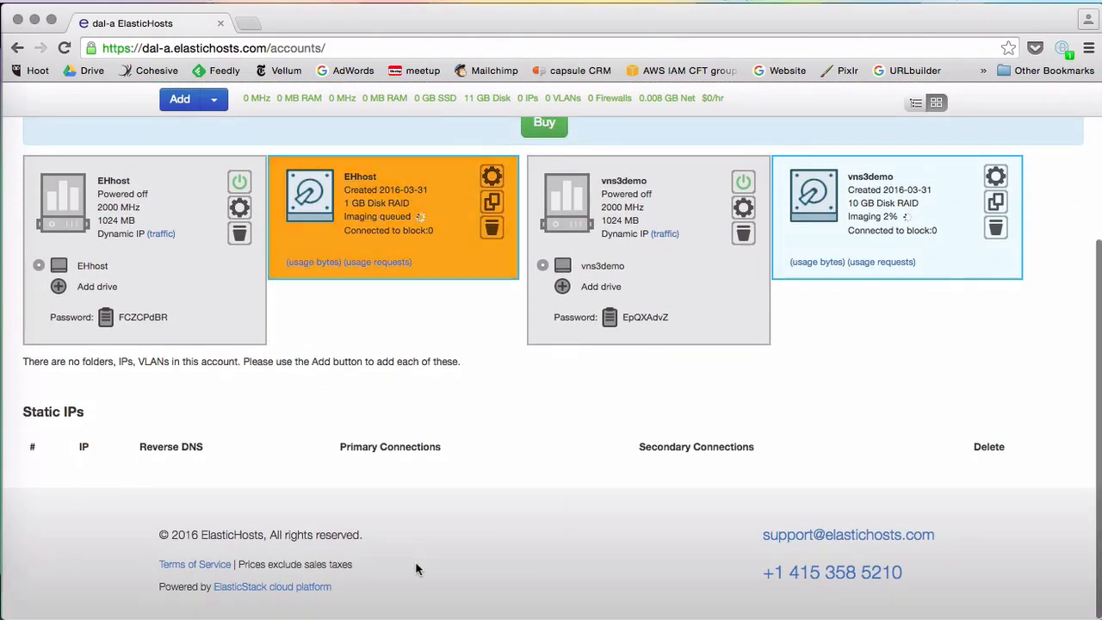
{"action": "scroll", "coordinate": [415, 569], "scroll_direction": "up", "scroll_amount": 3}
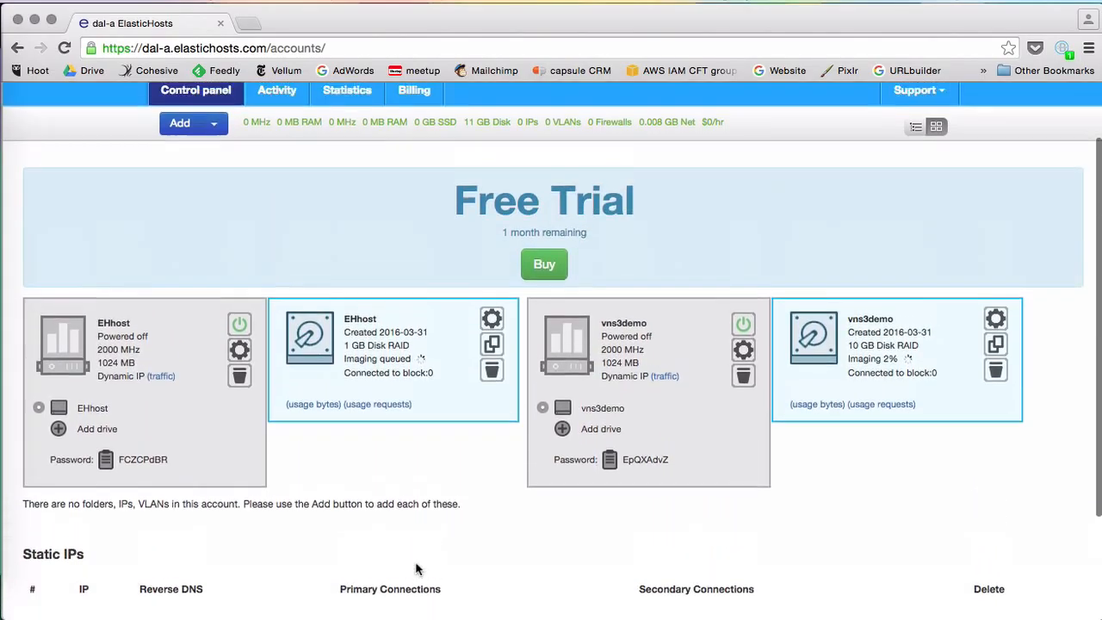
{"action": "scroll", "coordinate": [415, 569], "scroll_direction": "up", "scroll_amount": 2}
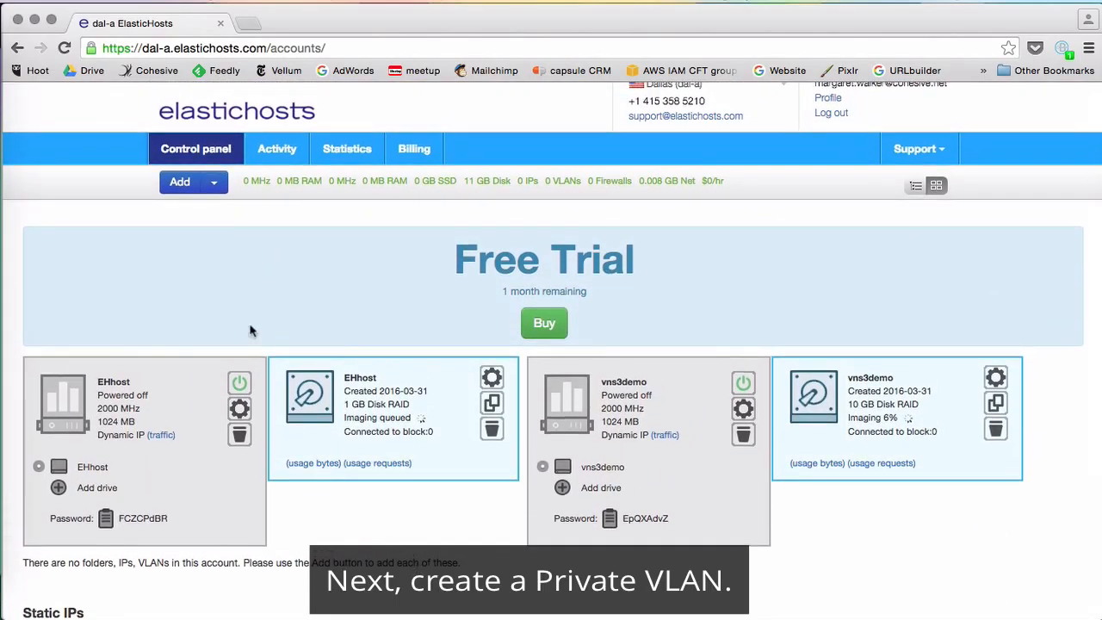
{"action": "left_click", "coordinate": [208, 181]}
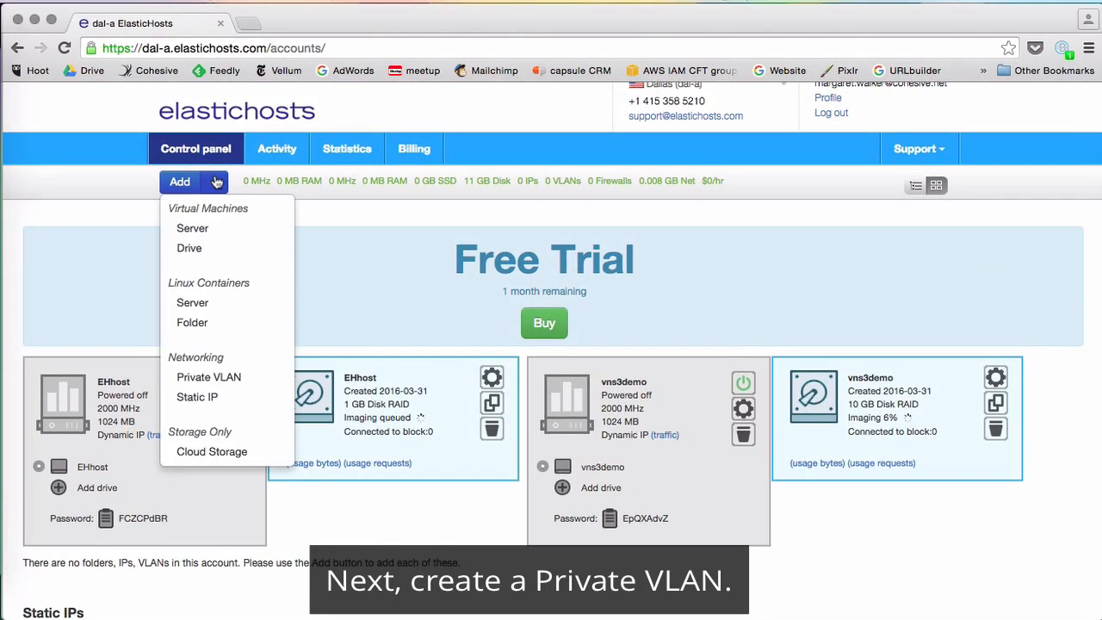
Add a private VLAN and rename it 'demo'.
{"action": "left_click", "coordinate": [217, 377]}
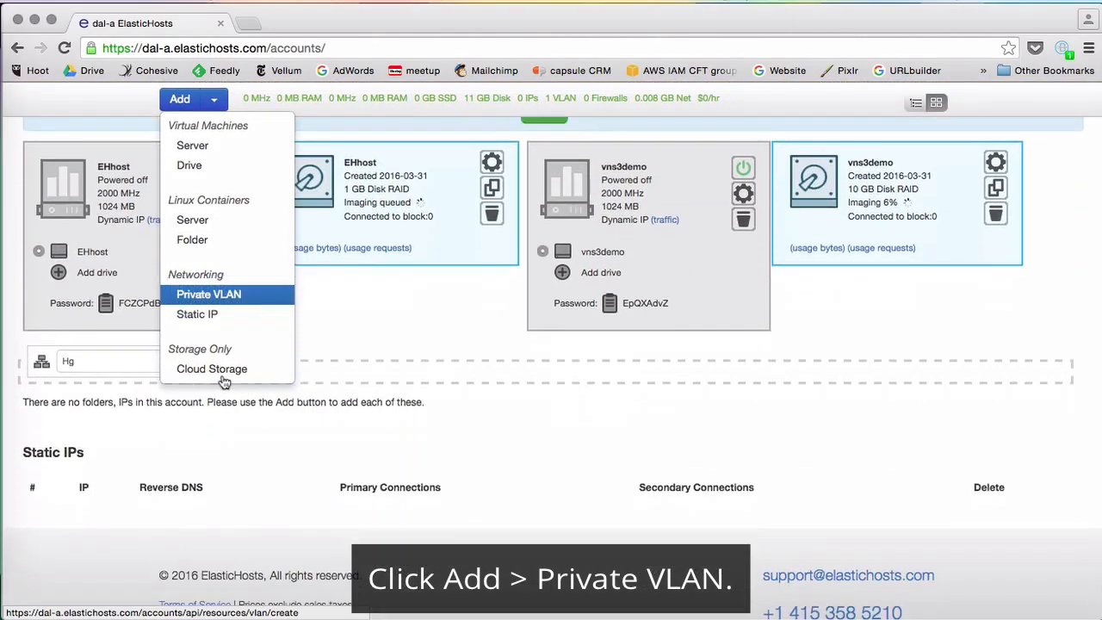
{"action": "double_click", "coordinate": [71, 322]}
{"action": "type", "text": "demo"}
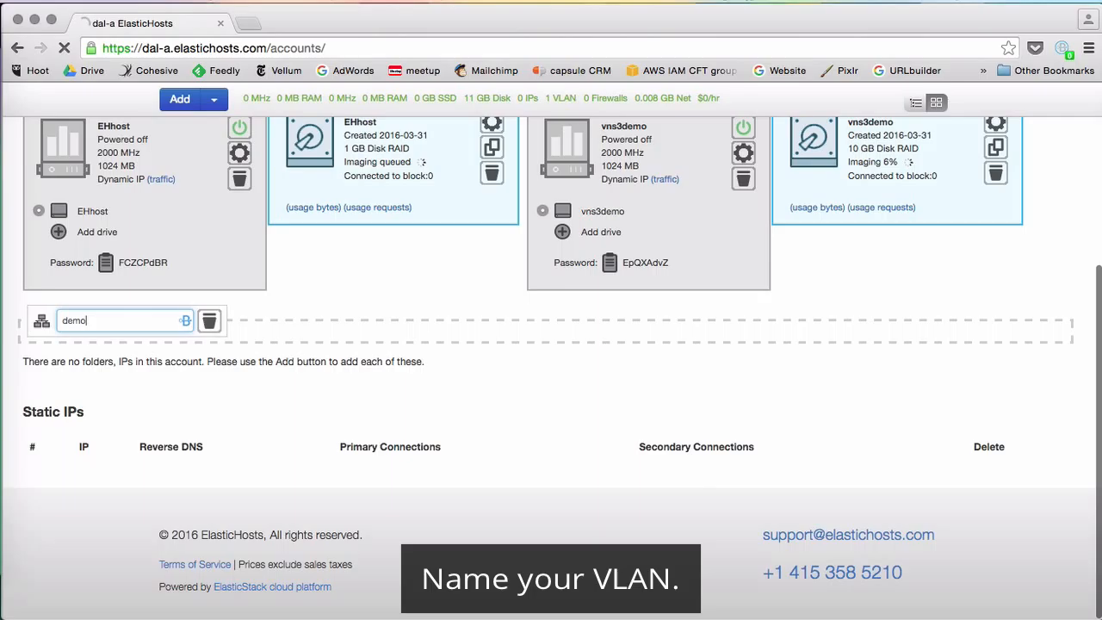
{"action": "key", "text": "Return"}
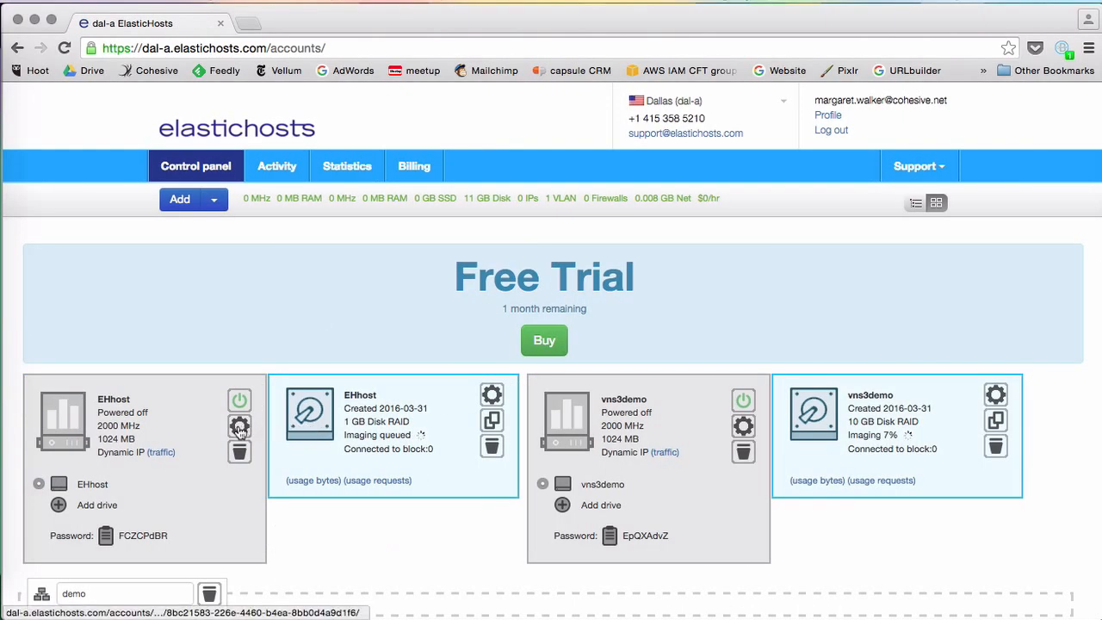
In vns3demo's configuration, keep the IP address Assigned at boot.
{"action": "left_click", "coordinate": [742, 427]}
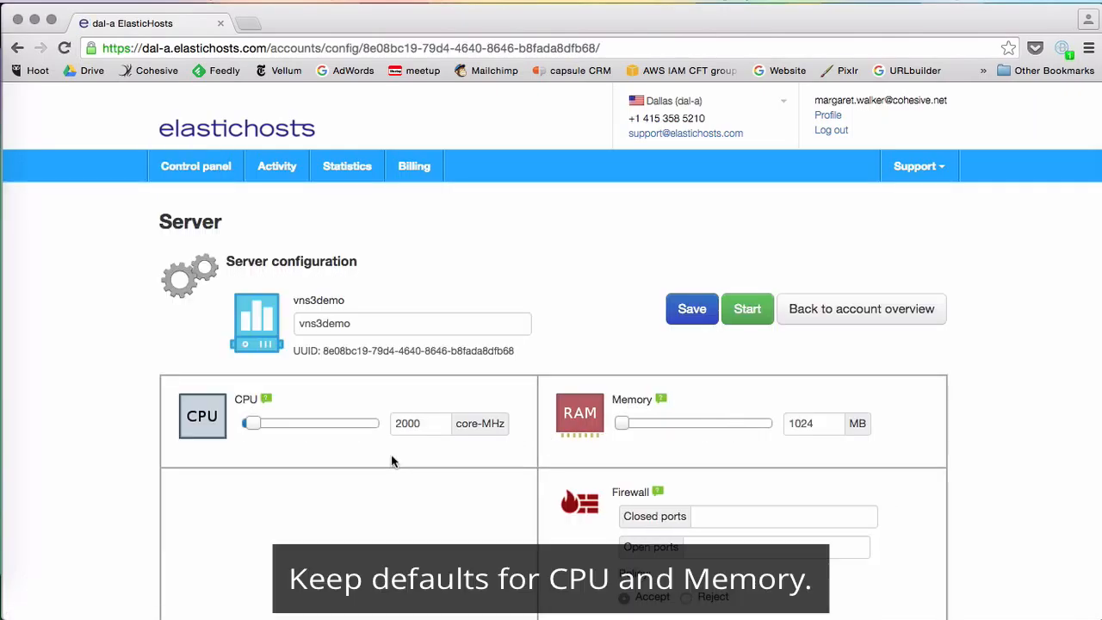
{"action": "scroll", "coordinate": [517, 461], "scroll_direction": "down", "scroll_amount": 5}
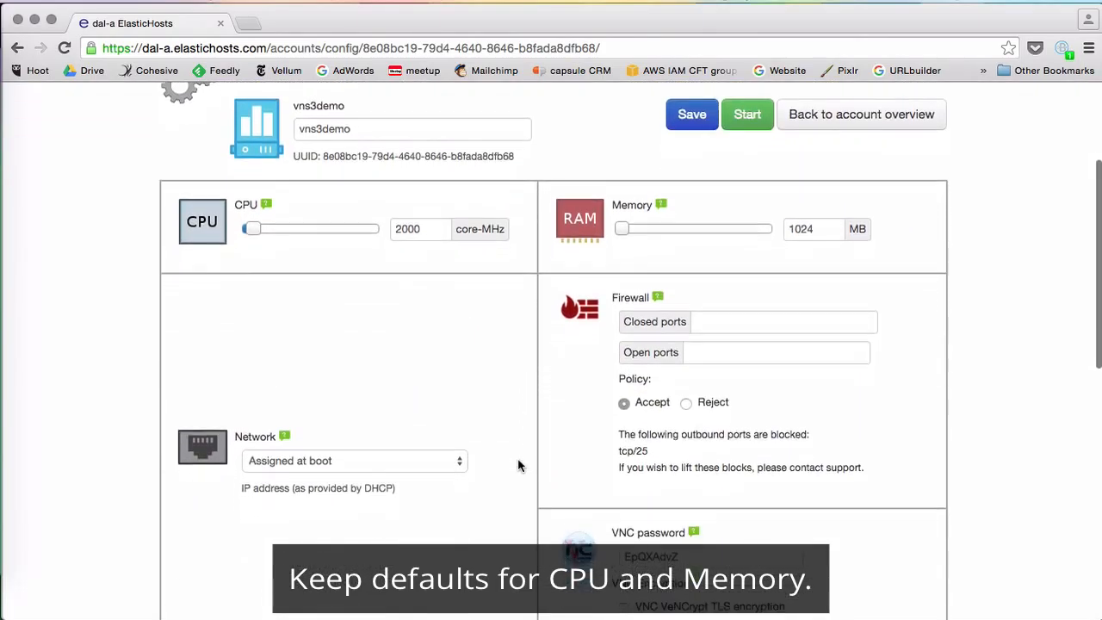
{"action": "scroll", "coordinate": [517, 465], "scroll_direction": "down", "scroll_amount": 6}
{"action": "left_click", "coordinate": [437, 201]}
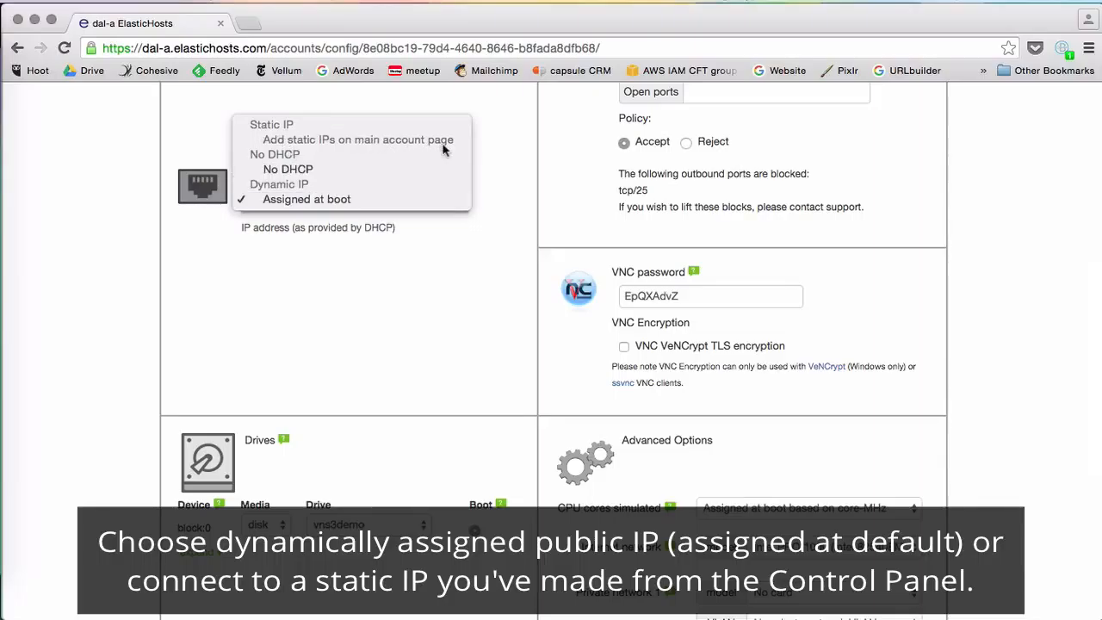
{"action": "left_click", "coordinate": [391, 200]}
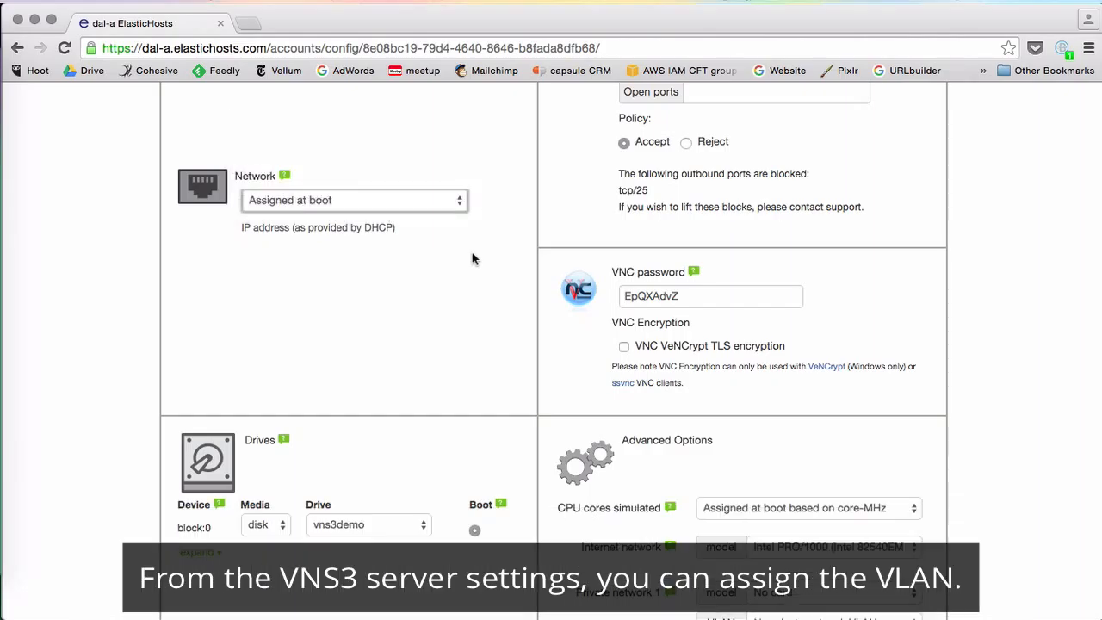
Give vns3demo's Private network 1 an Intel PRO/1000 card on the demo VLAN and save.
{"action": "scroll", "coordinate": [471, 258], "scroll_direction": "down", "scroll_amount": 2}
{"action": "scroll", "coordinate": [473, 258], "scroll_direction": "down", "scroll_amount": 5}
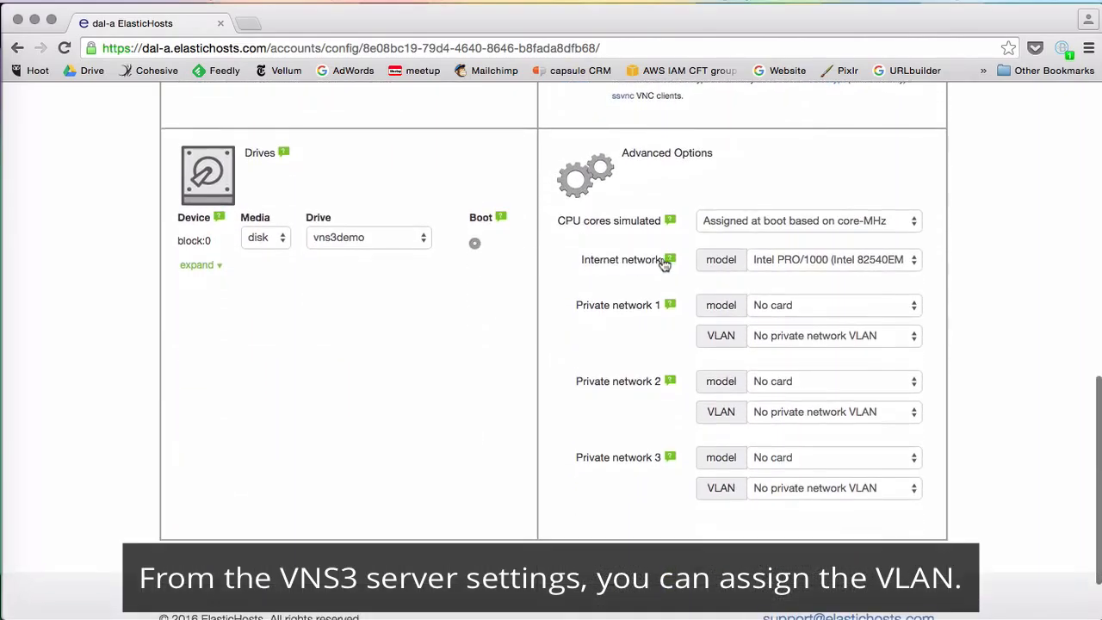
{"action": "left_click", "coordinate": [764, 305]}
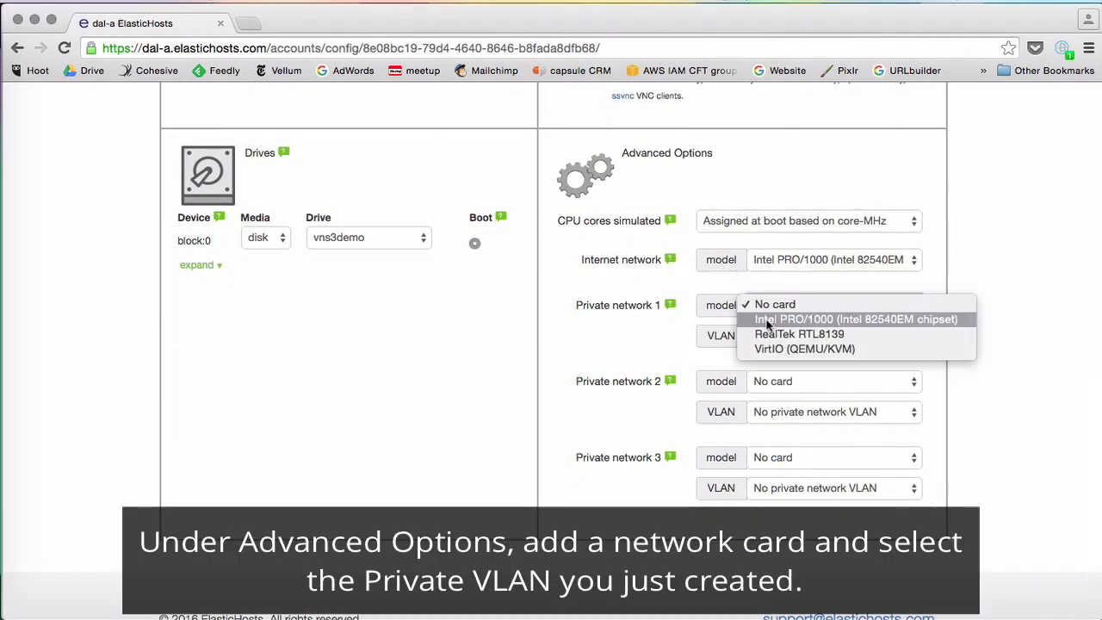
{"action": "left_click", "coordinate": [770, 318]}
{"action": "left_click", "coordinate": [768, 339]}
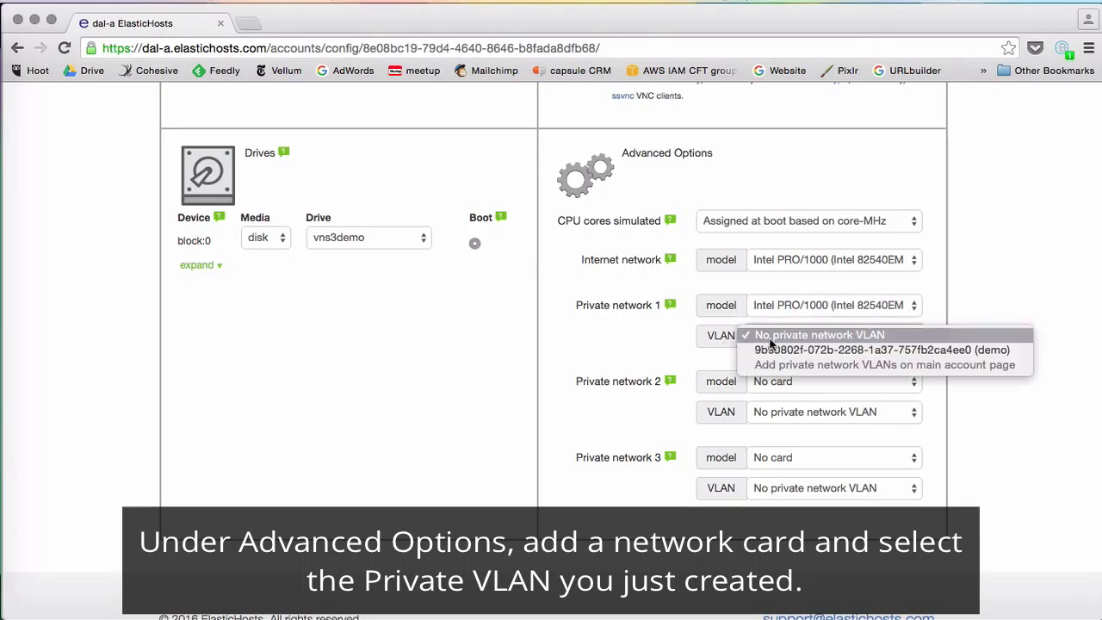
{"action": "left_click", "coordinate": [770, 350]}
{"action": "scroll", "coordinate": [732, 362], "scroll_direction": "up", "scroll_amount": 10}
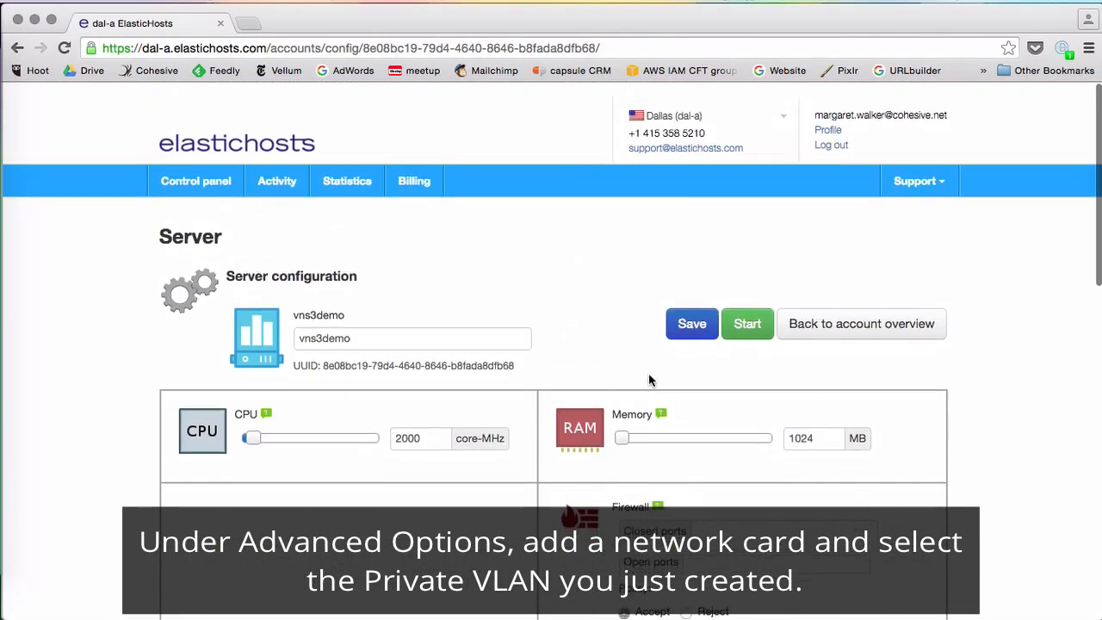
{"action": "left_click", "coordinate": [676, 310]}
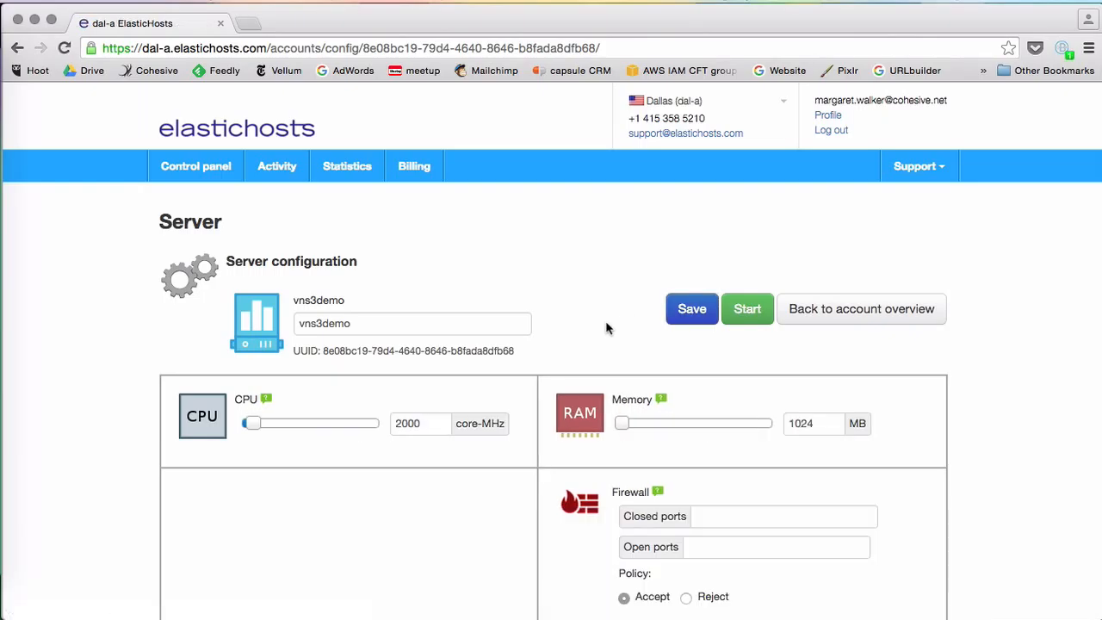
Go back to the account overview and open EHhost's configuration.
{"action": "left_click", "coordinate": [796, 311]}
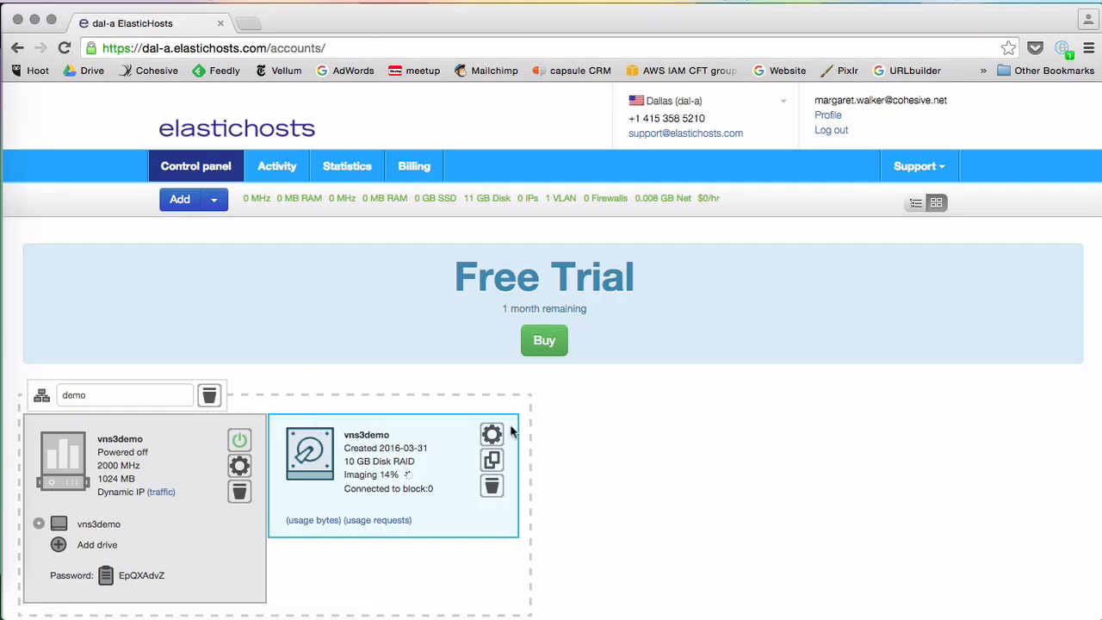
{"action": "scroll", "coordinate": [533, 588], "scroll_direction": "down", "scroll_amount": 6}
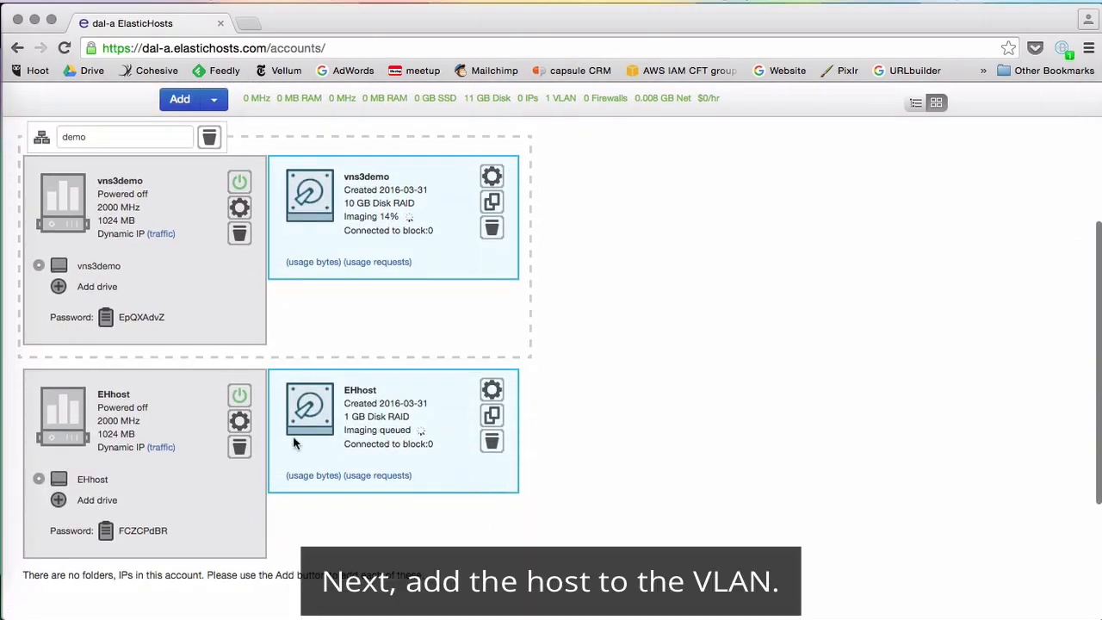
{"action": "left_click", "coordinate": [241, 423]}
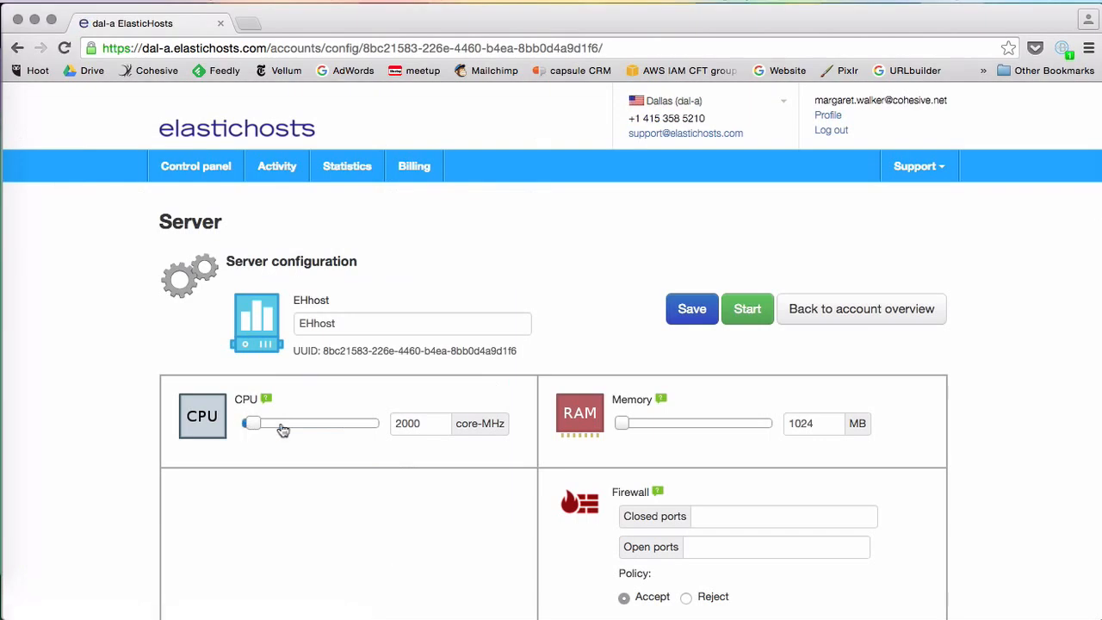
Set EHhost's Private network 1 to an Intel PRO/1000 card on the VLAN and save.
{"action": "scroll", "coordinate": [504, 466], "scroll_direction": "down", "scroll_amount": 10}
{"action": "scroll", "coordinate": [504, 466], "scroll_direction": "down", "scroll_amount": 4}
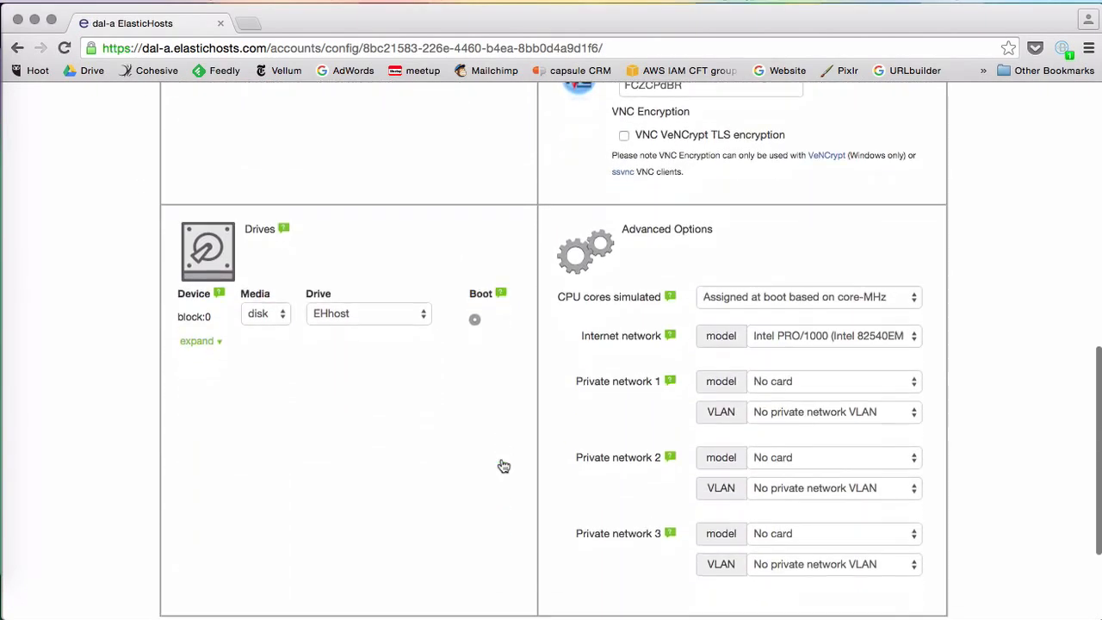
{"action": "left_click", "coordinate": [801, 379]}
{"action": "left_click", "coordinate": [803, 391]}
{"action": "left_click", "coordinate": [792, 407]}
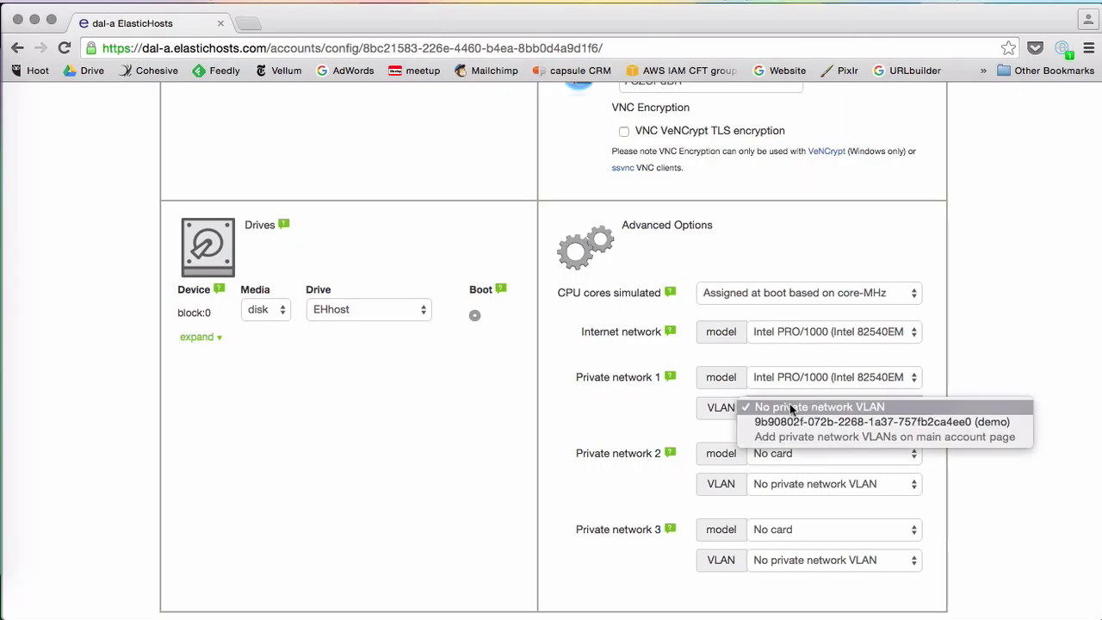
{"action": "key", "text": "Escape"}
{"action": "scroll", "coordinate": [790, 421], "scroll_direction": "up", "scroll_amount": 15}
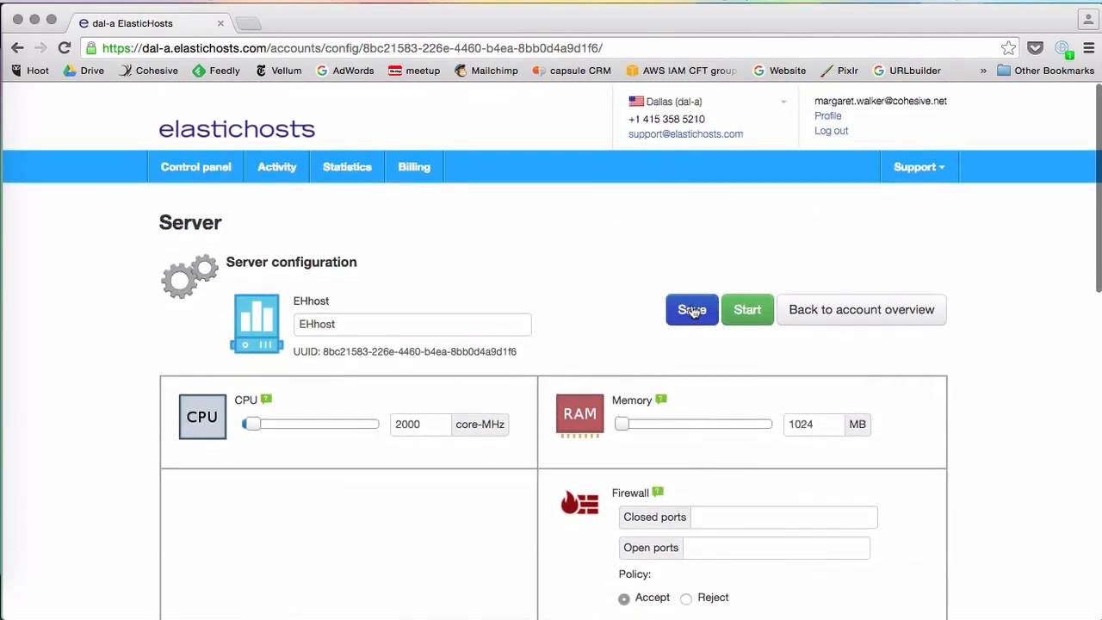
{"action": "left_click", "coordinate": [693, 323]}
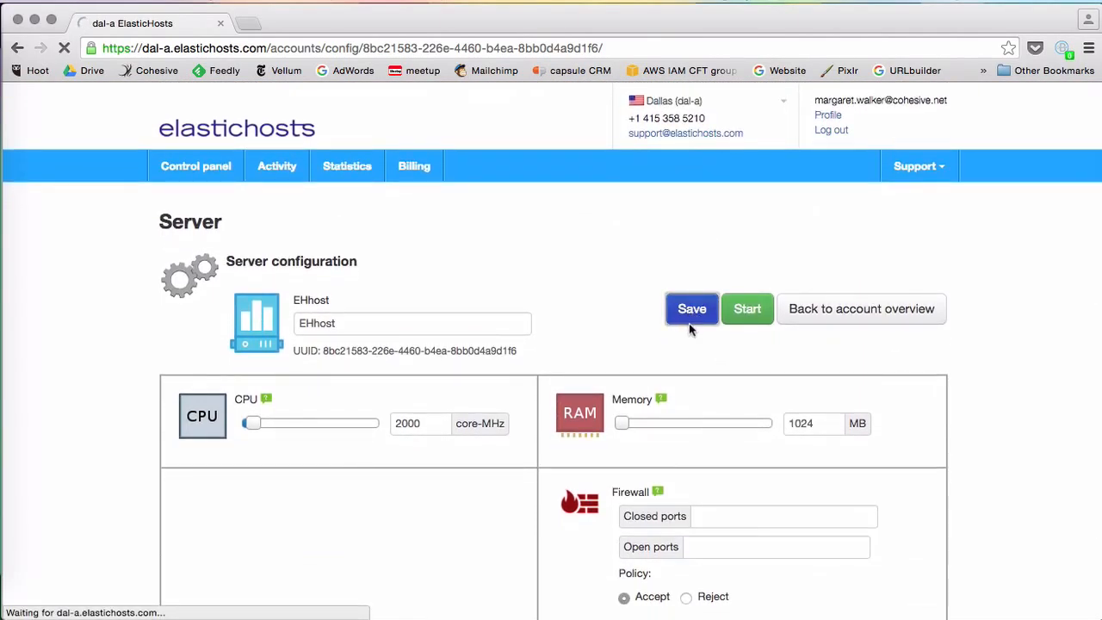
From the account overview, copy vns3demo's public IP 5.152.181.81 into a new browser tab.
{"action": "left_click", "coordinate": [852, 312]}
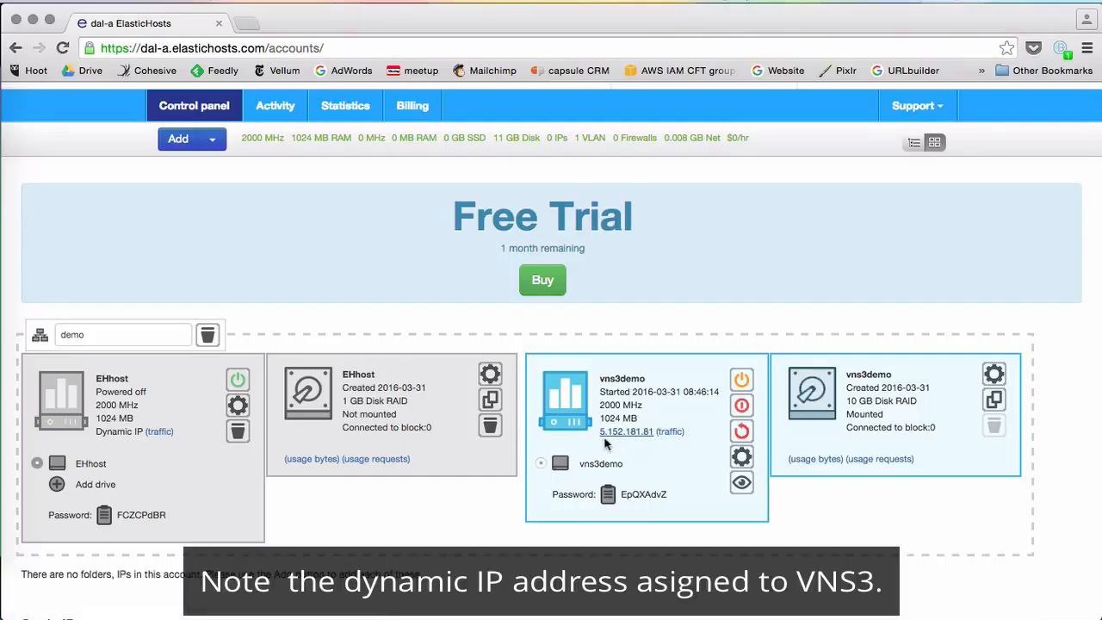
{"action": "left_click_drag", "start_coordinate": [654, 435], "coordinate": [598, 433]}
{"action": "key", "text": "super+c"}
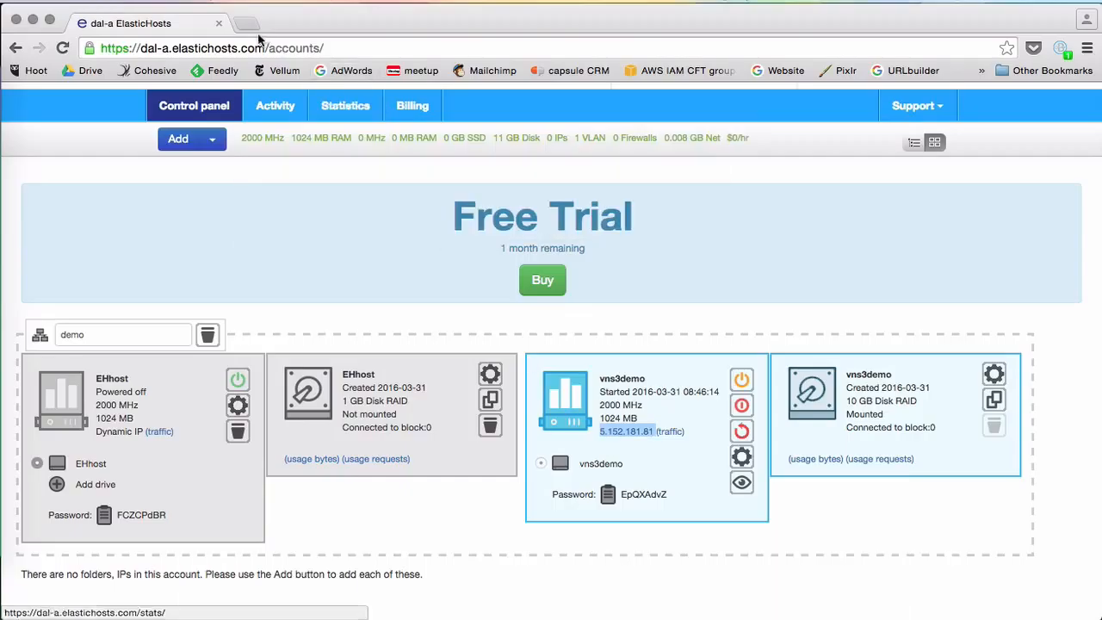
{"action": "left_click", "coordinate": [246, 23]}
{"action": "type", "text": "https://"}
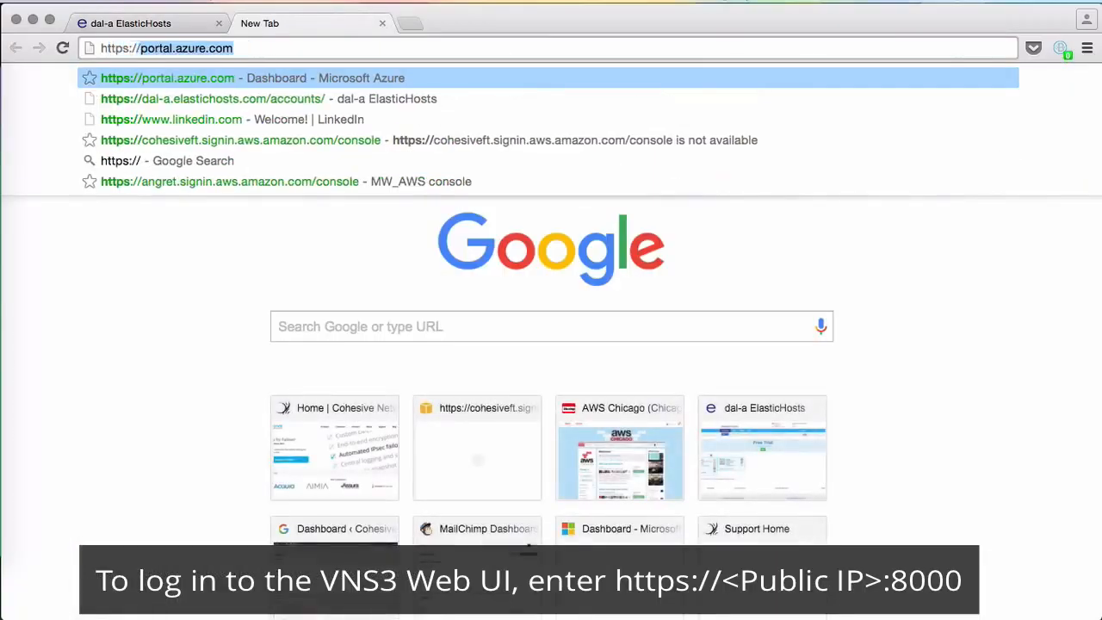
{"action": "key", "text": "super+v"}
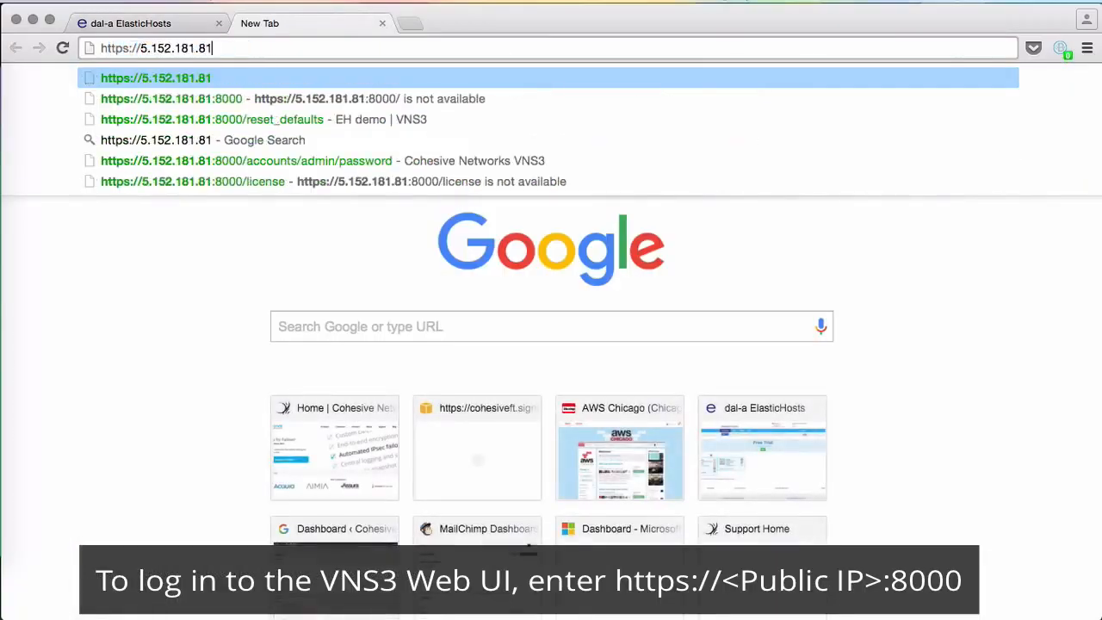
{"action": "type", "text": ":"}
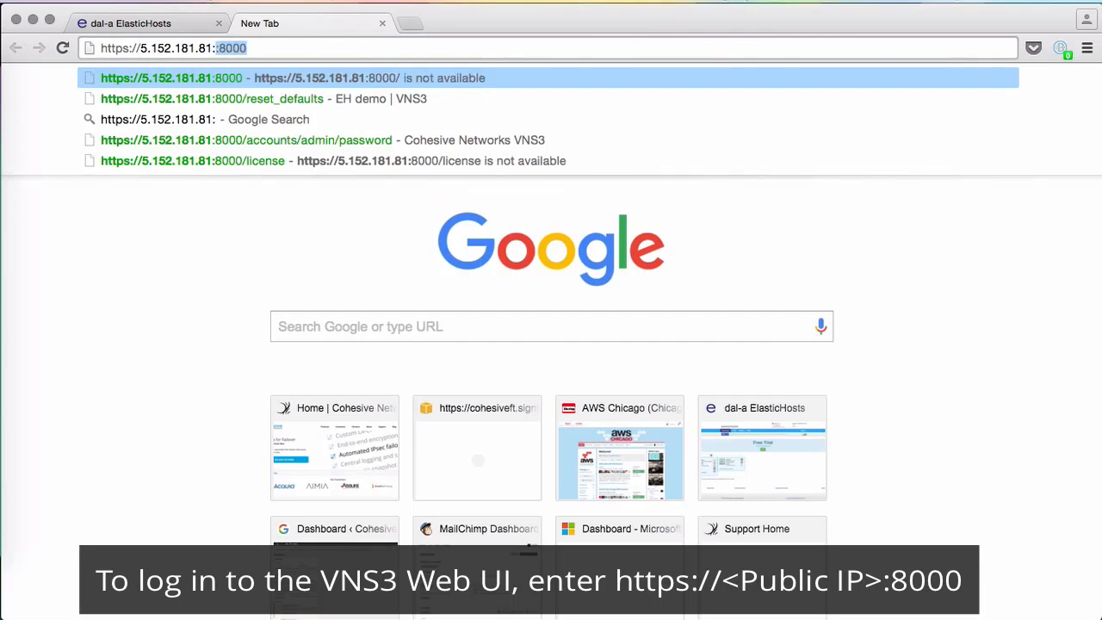
{"action": "type", "text": "8000"}
{"action": "key", "text": "Return"}
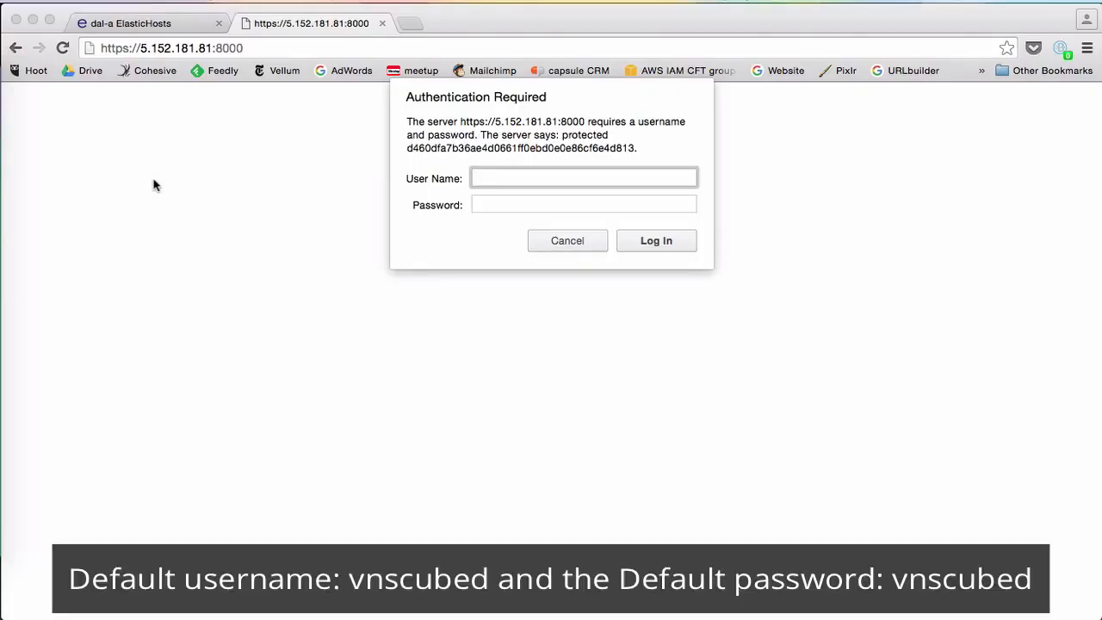
Log in to VNS3 as vnscubed with the current password.
{"action": "type", "text": "vnscubed"}
{"action": "key", "text": "Tab"}
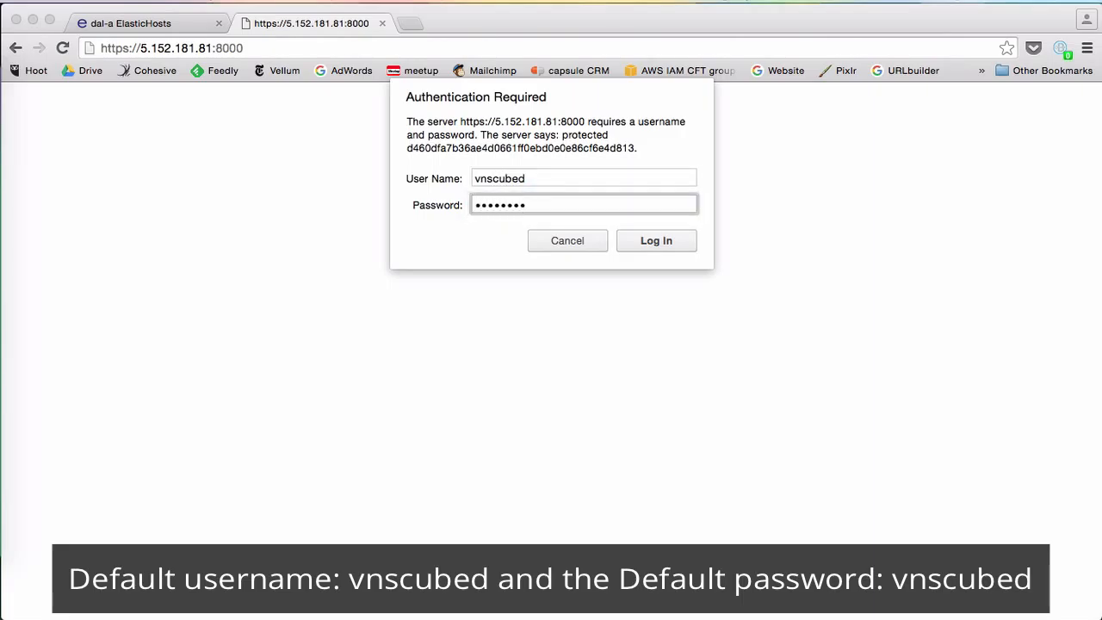
{"action": "key", "text": "Return"}
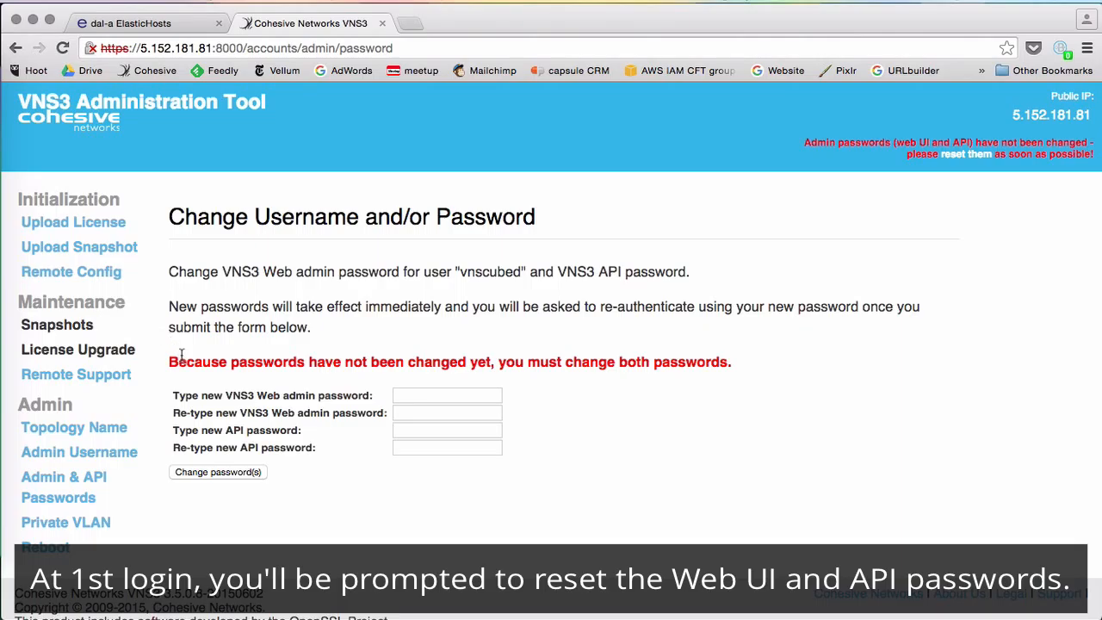
Enter and confirm new web admin and API passwords, then submit them.
{"action": "left_click", "coordinate": [401, 394]}
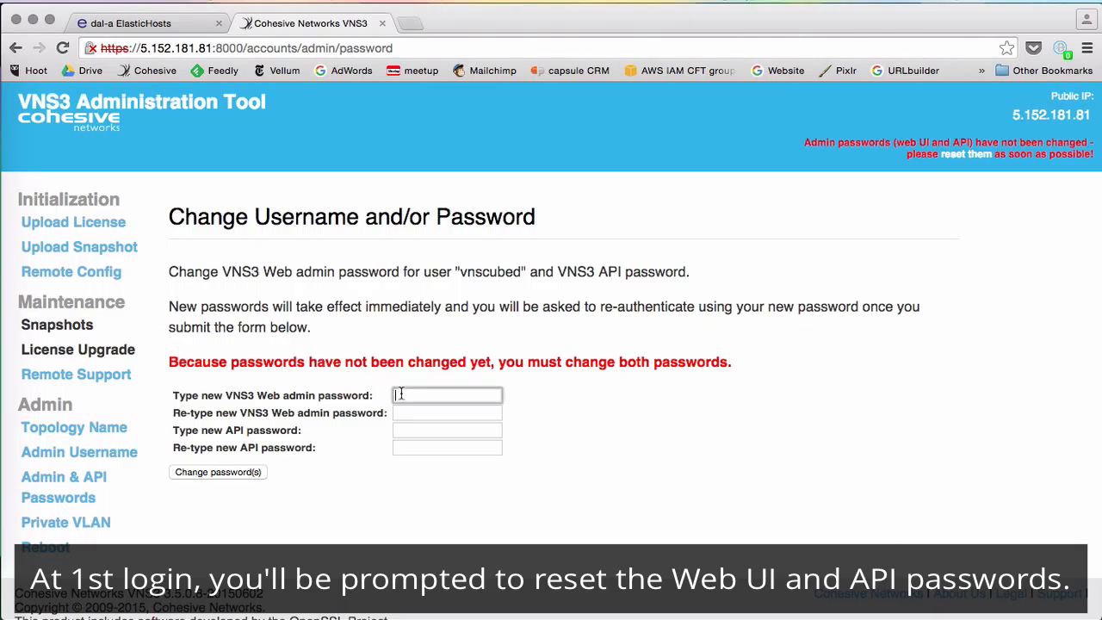
{"action": "type", "text": "••••"}
{"action": "key", "text": "Tab"}
{"action": "type", "text": "••••"}
{"action": "key", "text": "Tab"}
{"action": "type", "text": "••••"}
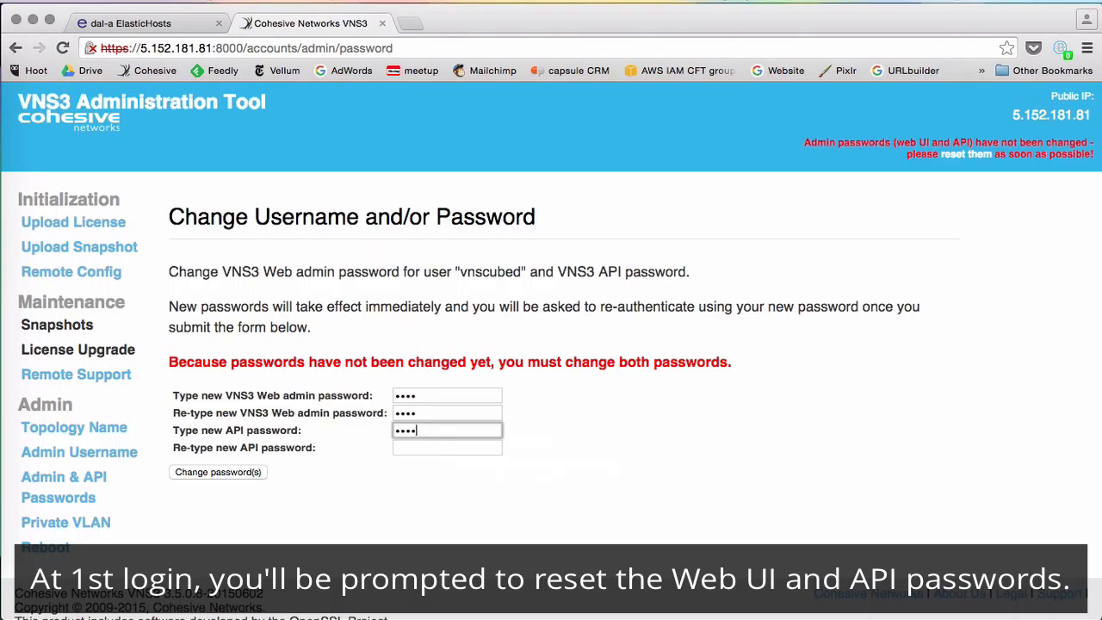
{"action": "key", "text": "Tab"}
{"action": "type", "text": "••••"}
{"action": "left_click", "coordinate": [246, 473]}
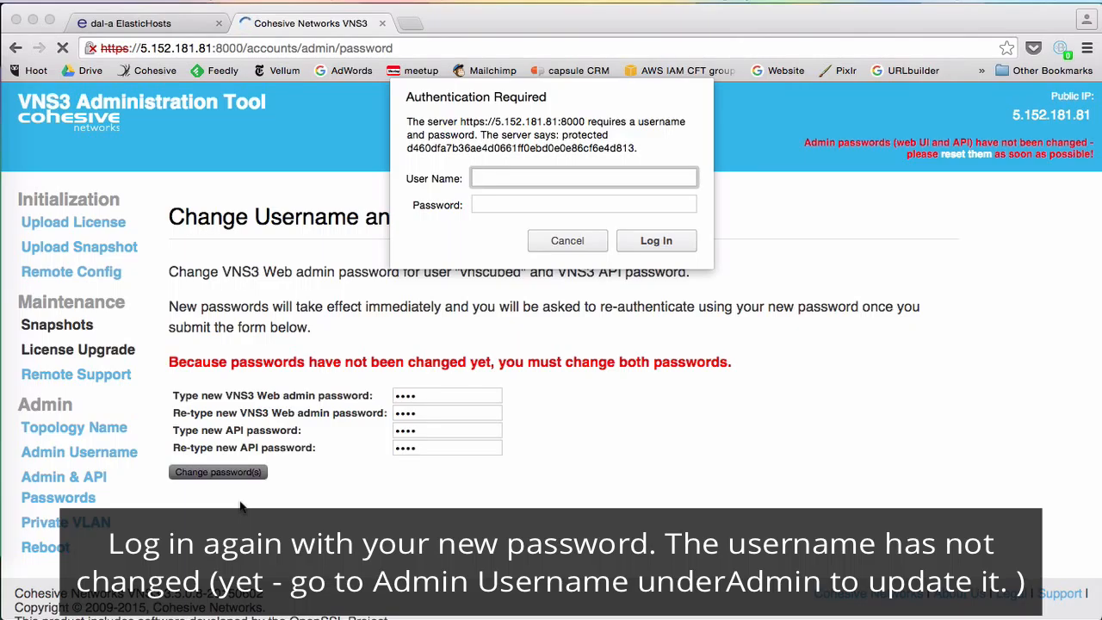
Log in again as vnscubed with the new password and reload the page.
{"action": "type", "text": "vnscubed"}
{"action": "key", "text": "Tab"}
{"action": "type", "text": "••"}
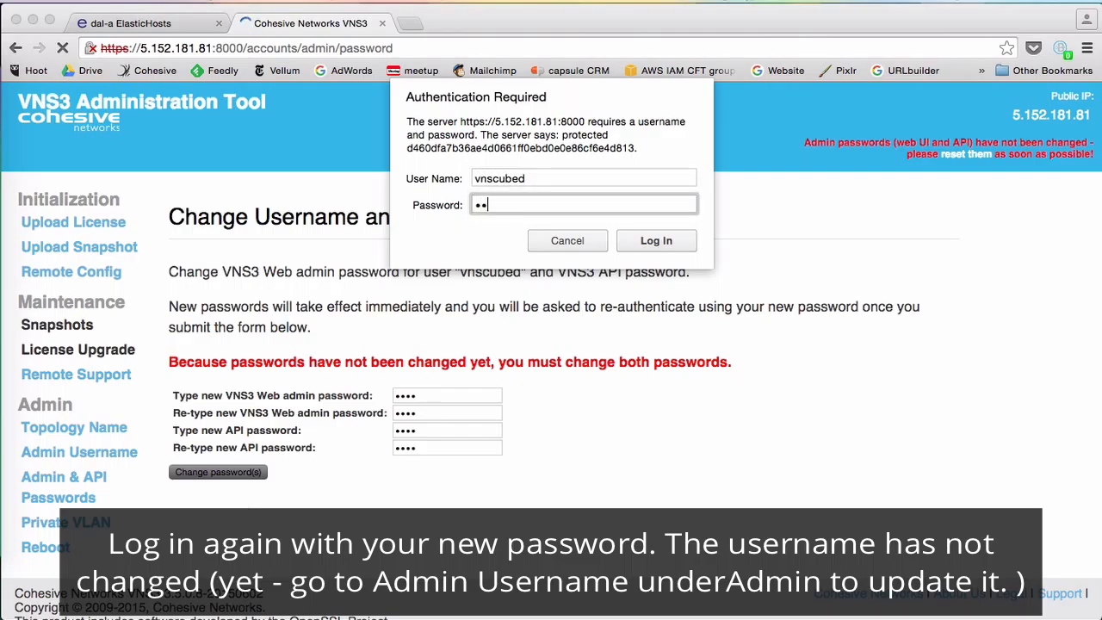
{"action": "type", "text": "••"}
{"action": "key", "text": "Return"}
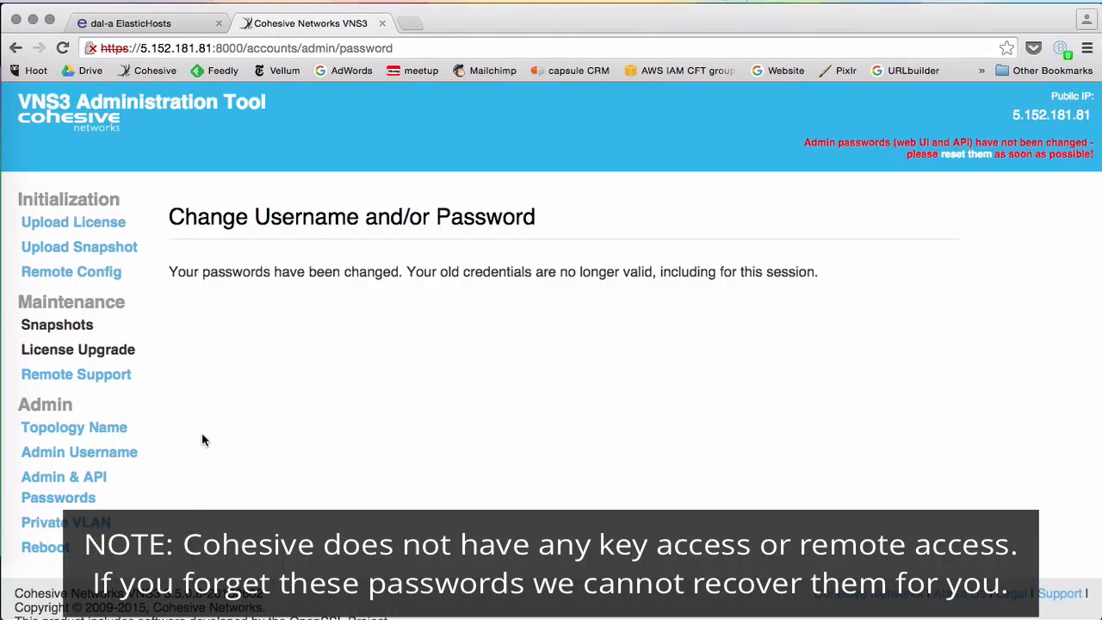
{"action": "left_click", "coordinate": [62, 49]}
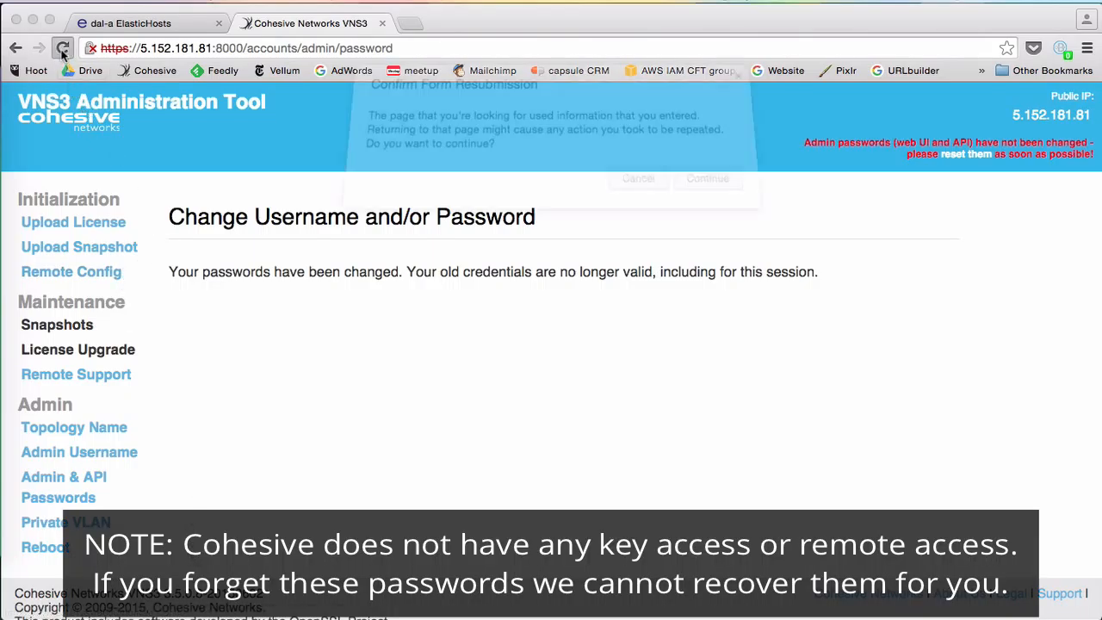
{"action": "left_click", "coordinate": [706, 191]}
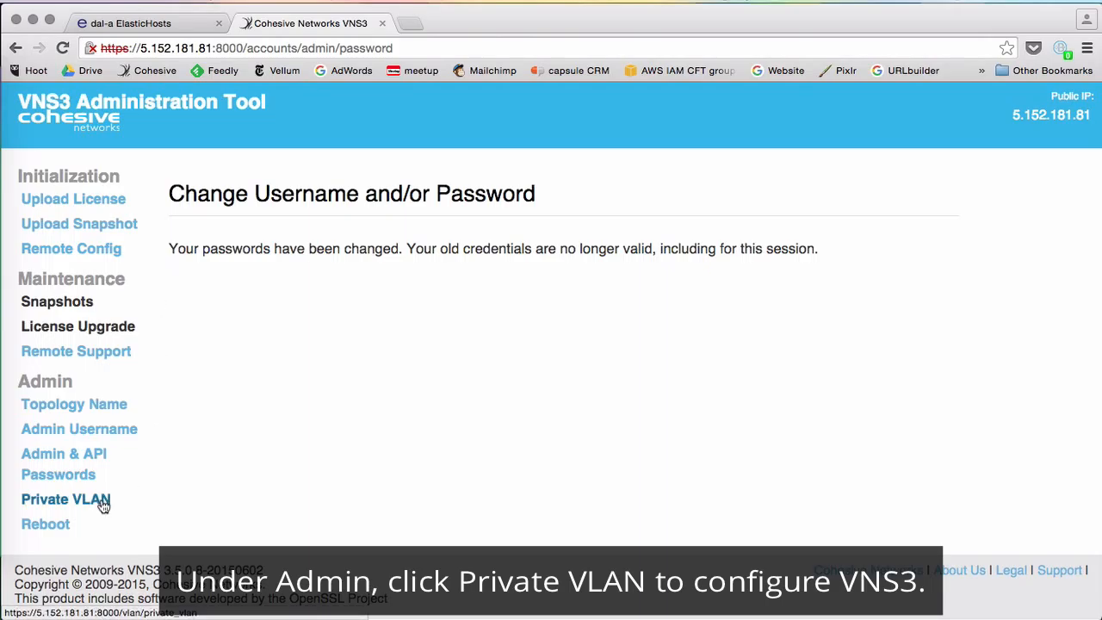
Set the VNS3 private VLAN address to 10.1 with netmask 255.255.255.0, then save and reboot.
{"action": "left_click", "coordinate": [102, 505]}
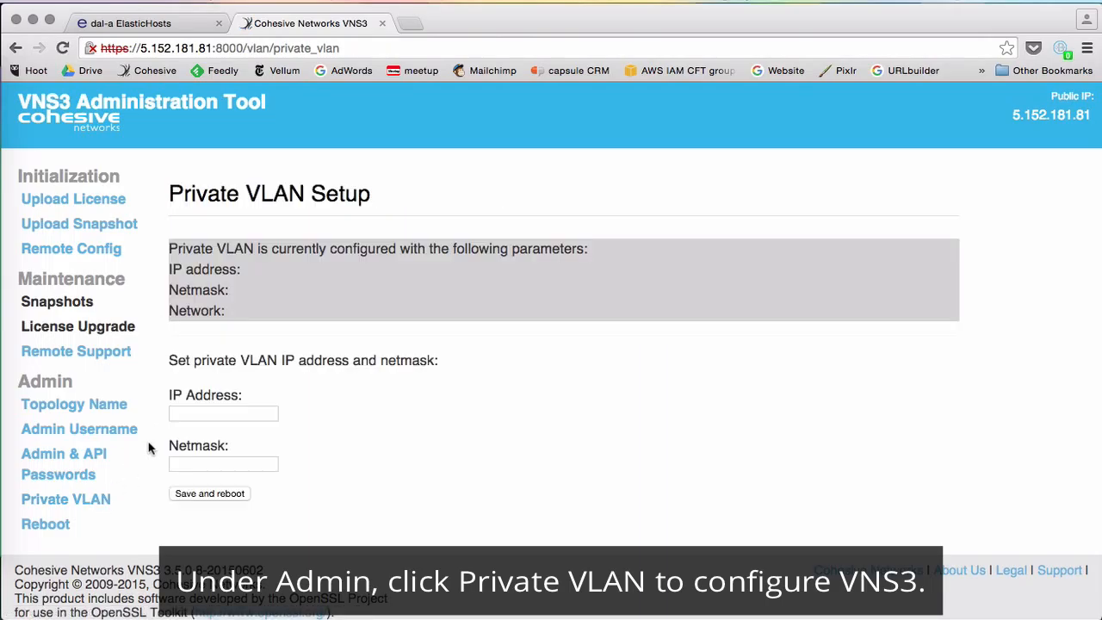
{"action": "left_click", "coordinate": [173, 413]}
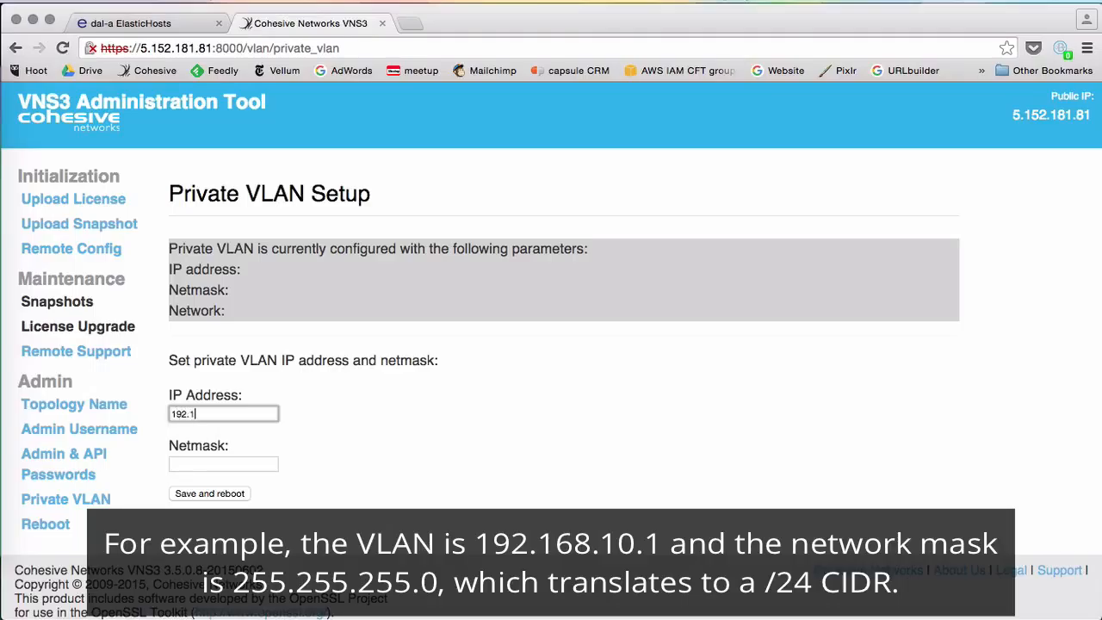
{"action": "type", "text": "10.1"}
{"action": "key", "text": "Tab"}
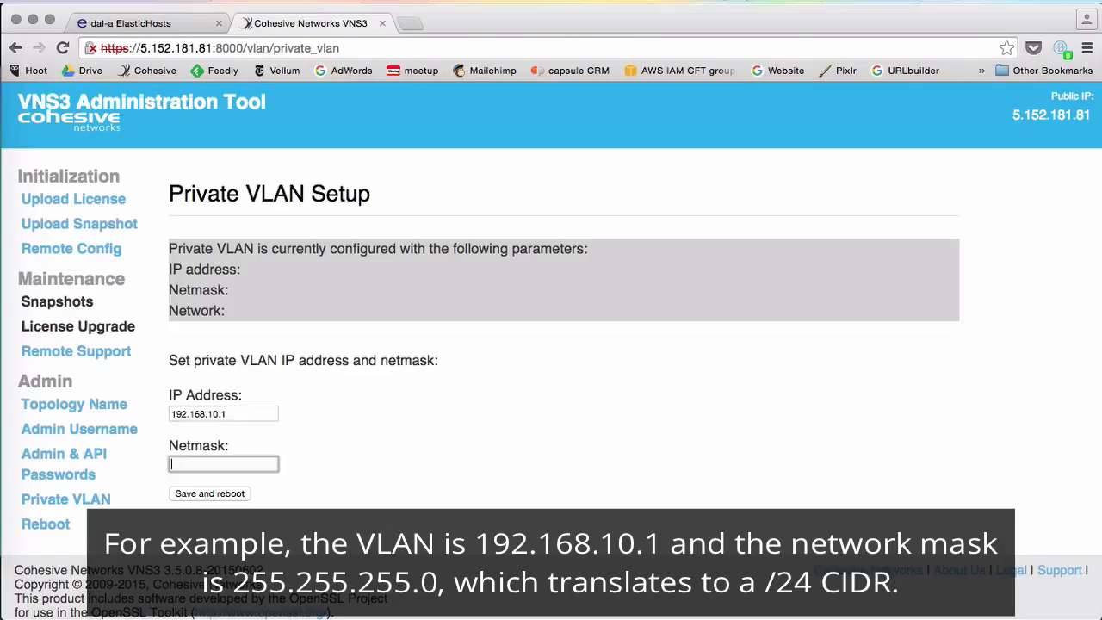
{"action": "type", "text": "255.255.255.0"}
{"action": "left_click", "coordinate": [189, 497]}
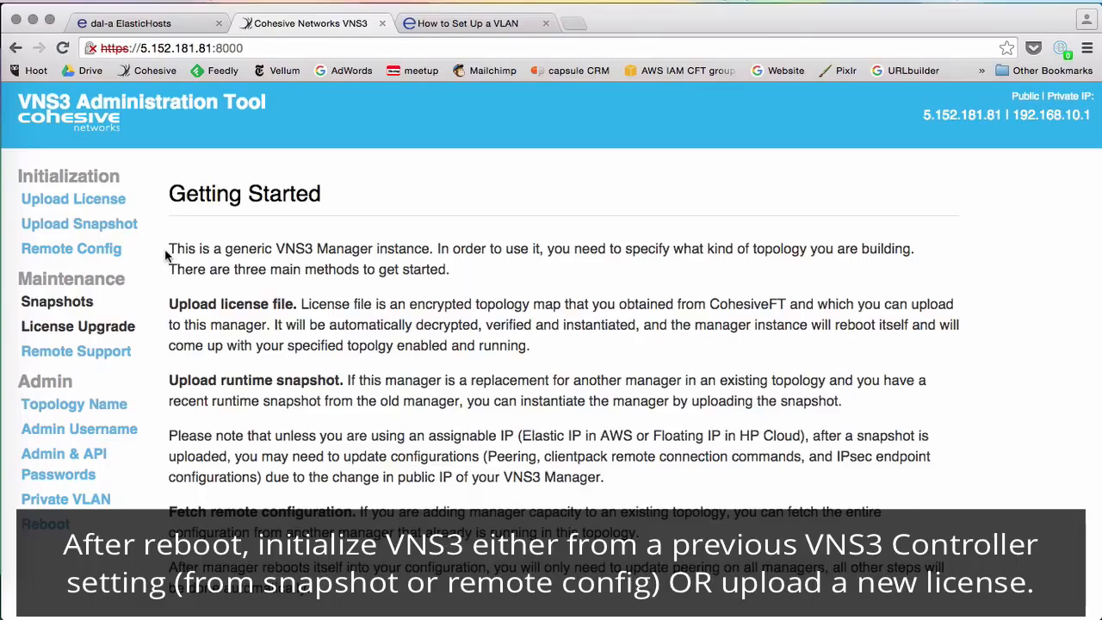
Paste the encrypted license into Upload License, submit it and confirm the reboot.
{"action": "left_click", "coordinate": [89, 197]}
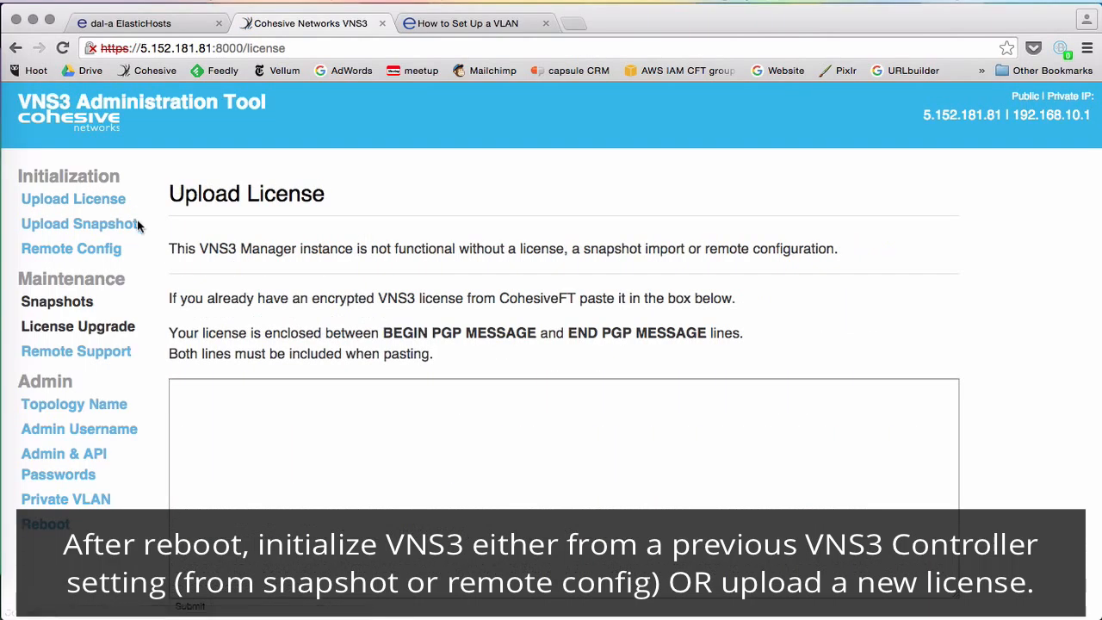
{"action": "left_click", "coordinate": [217, 416]}
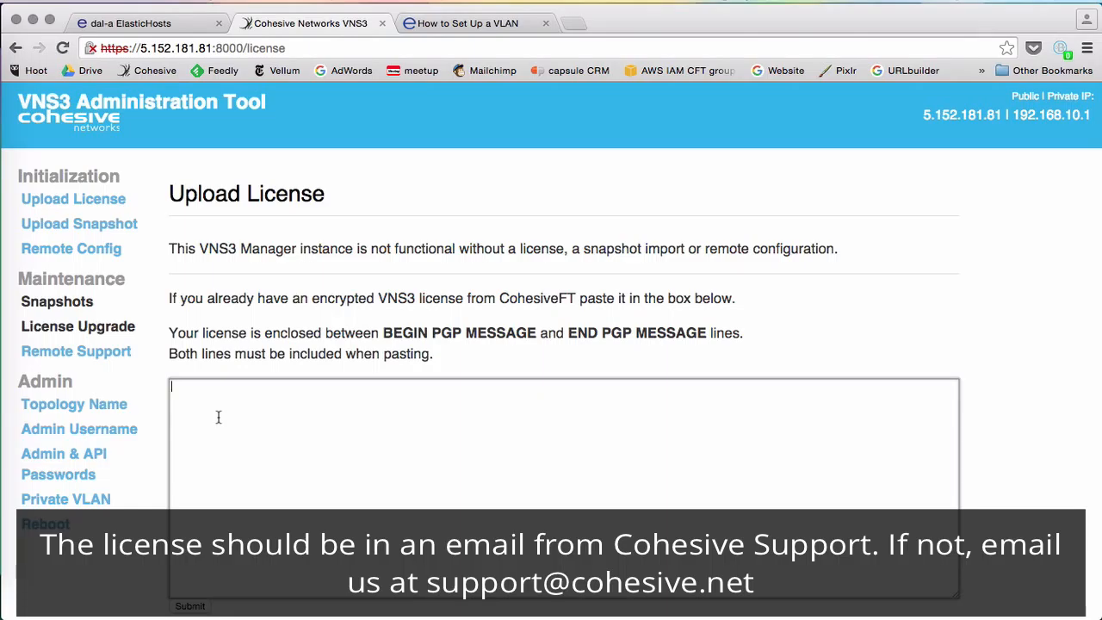
{"action": "key", "text": "super+v"}
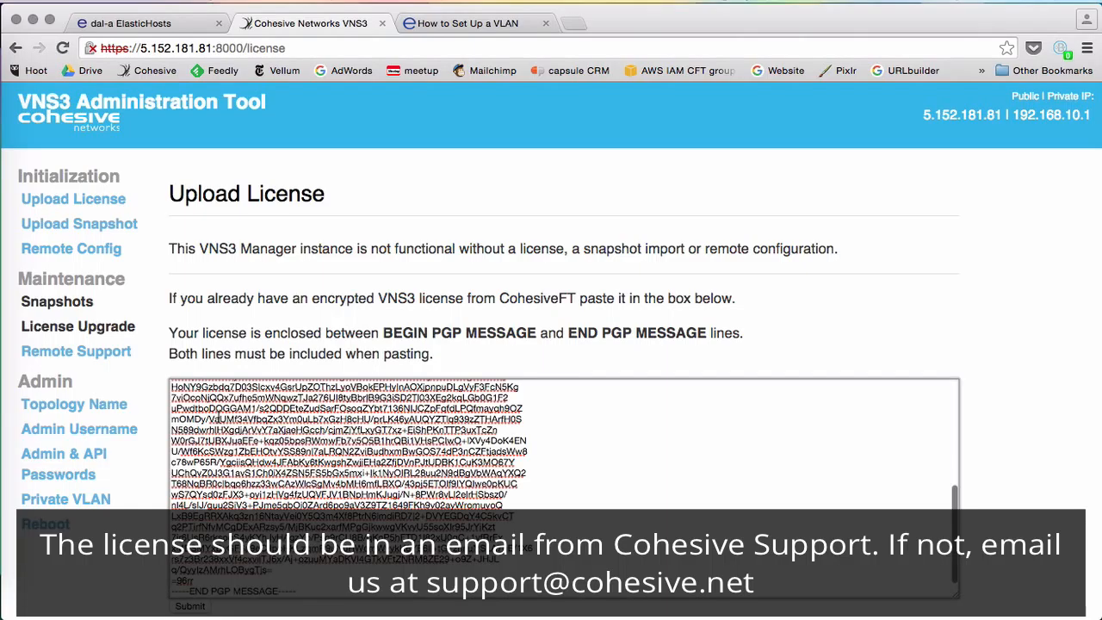
{"action": "scroll", "coordinate": [215, 419], "scroll_direction": "up", "scroll_amount": 10}
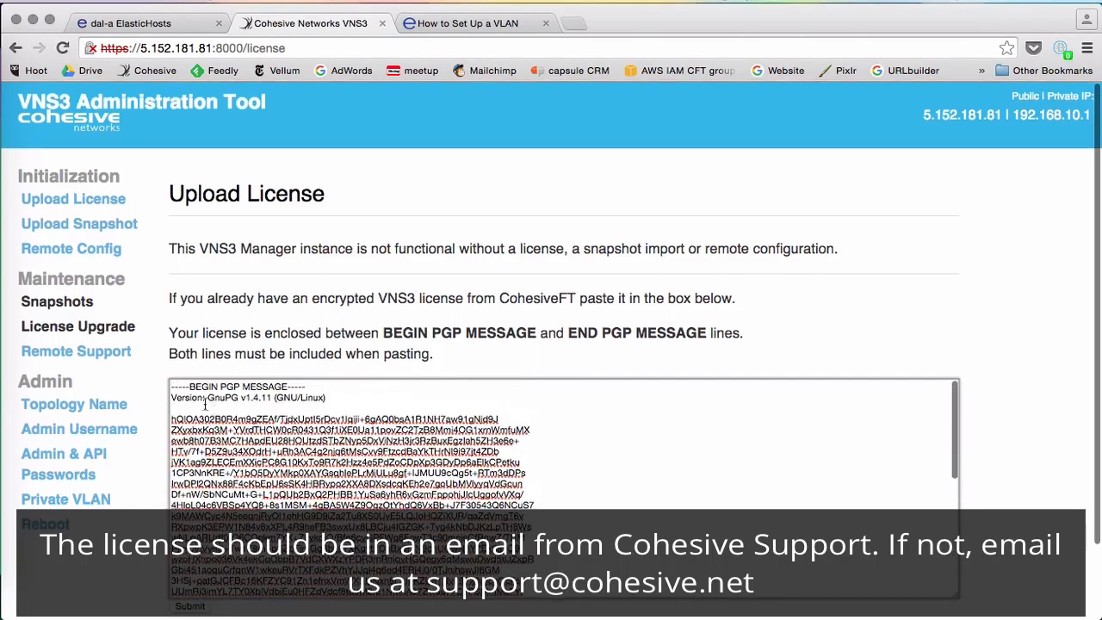
{"action": "scroll", "coordinate": [205, 403], "scroll_direction": "down", "scroll_amount": 10}
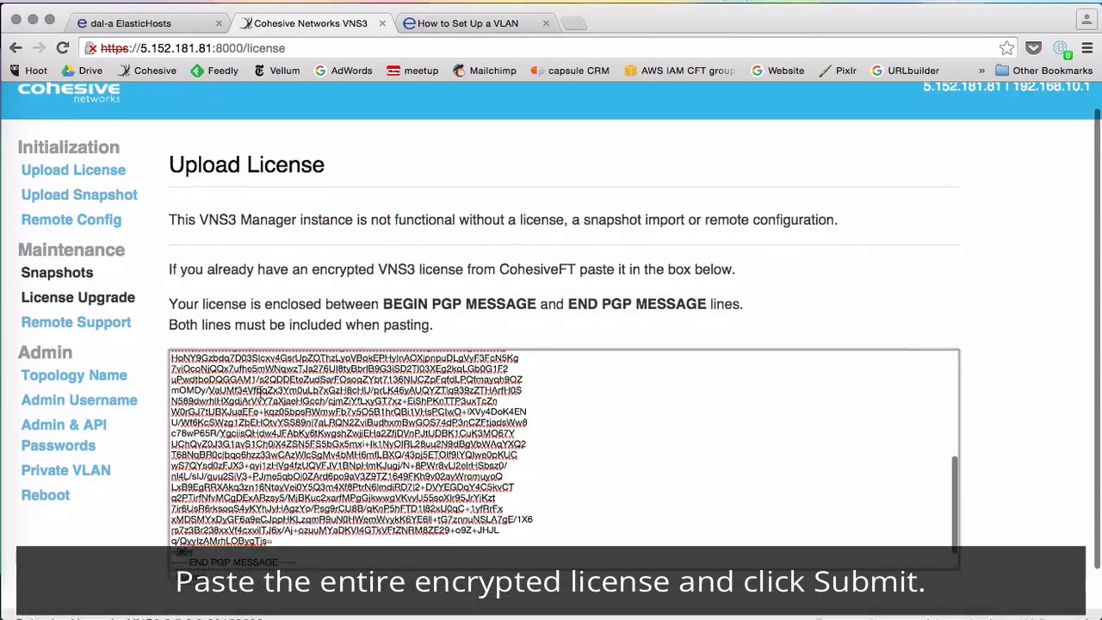
{"action": "scroll", "coordinate": [216, 469], "scroll_direction": "down", "scroll_amount": 3}
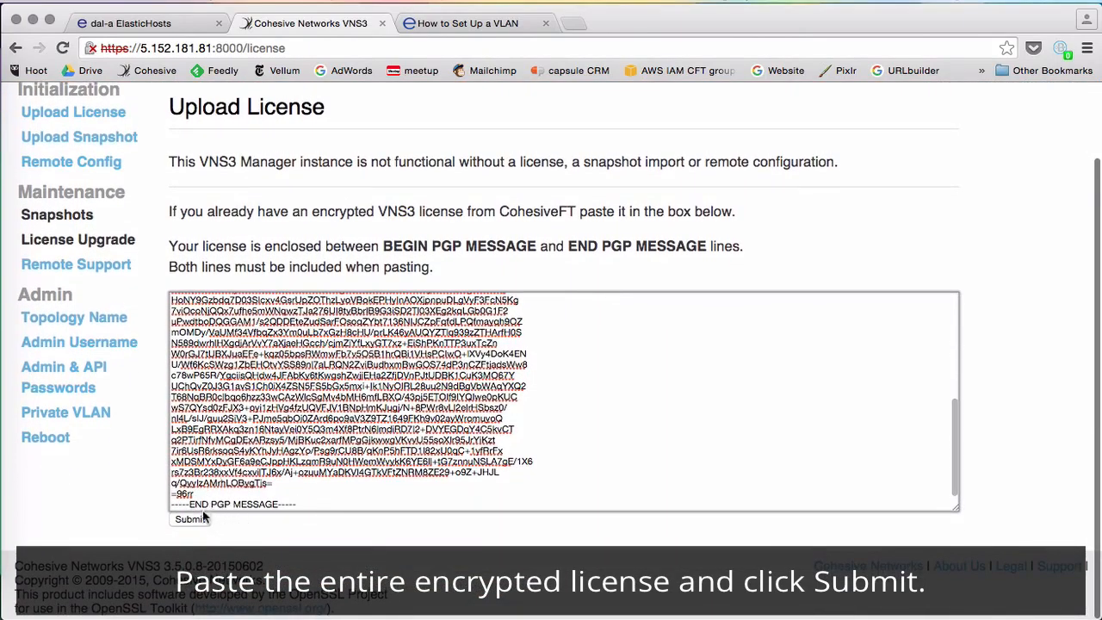
{"action": "left_click", "coordinate": [193, 519]}
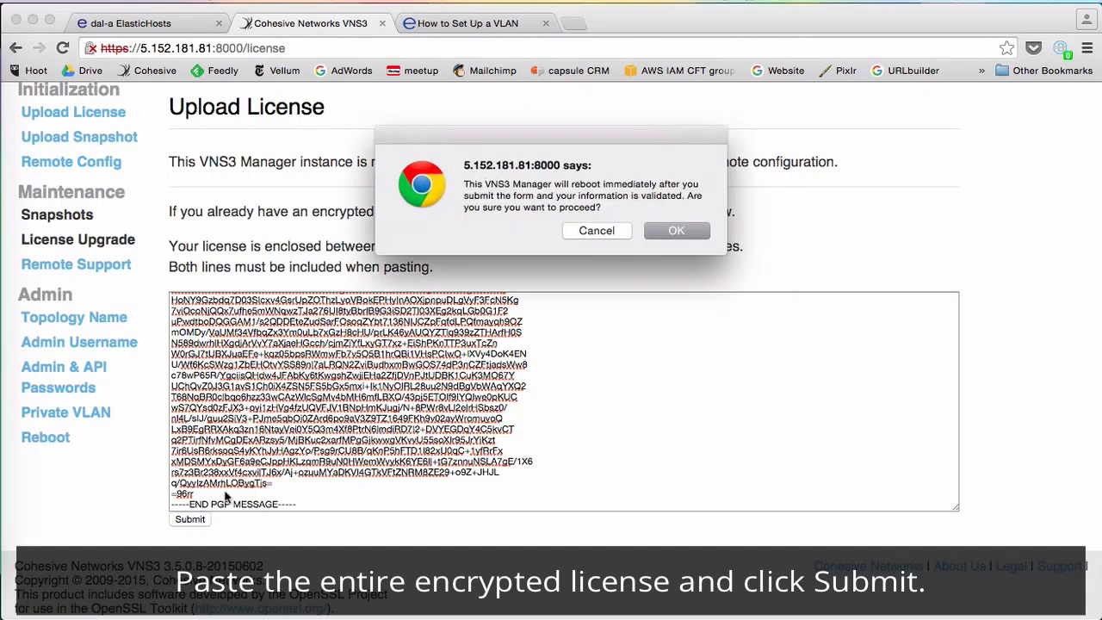
{"action": "left_click", "coordinate": [676, 231]}
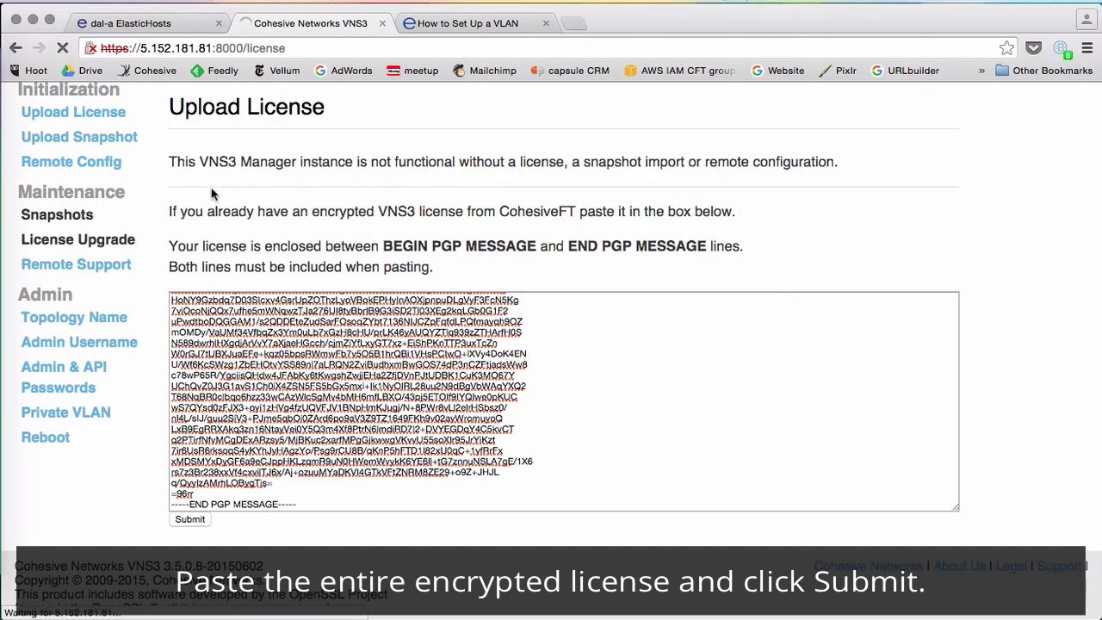
Keep Preconfigured (default) addressing, submit, and confirm rebooting with these license parameters.
{"action": "scroll", "coordinate": [164, 316], "scroll_direction": "down", "scroll_amount": 2}
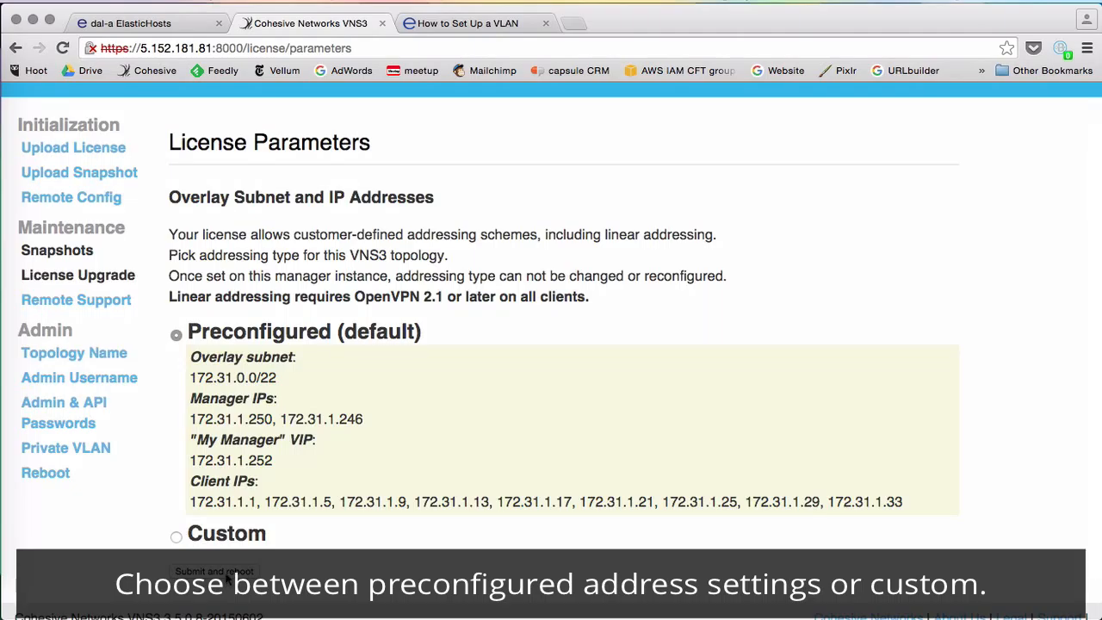
{"action": "left_click", "coordinate": [227, 576]}
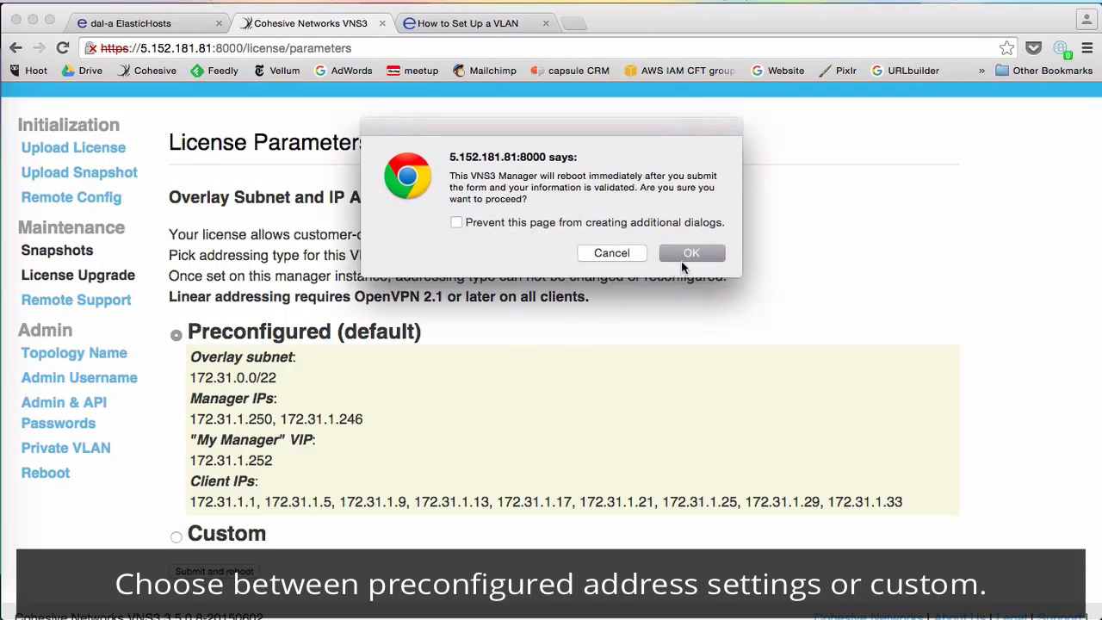
{"action": "left_click", "coordinate": [685, 252]}
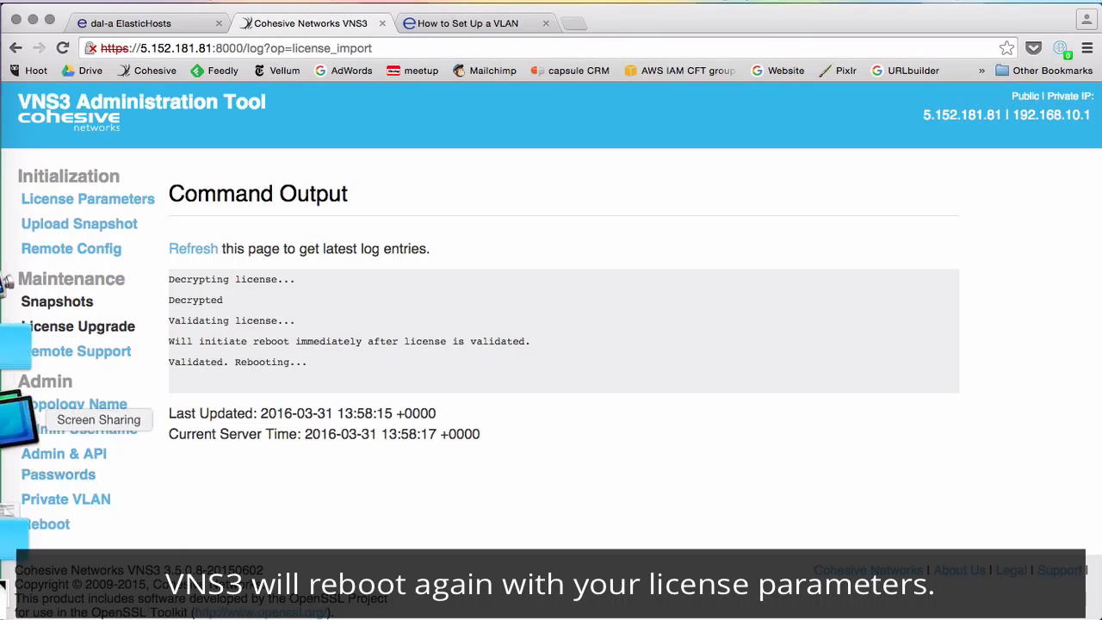
Bring the vns3demo Screen Sharing console window to the front.
{"action": "left_click", "coordinate": [24, 431]}
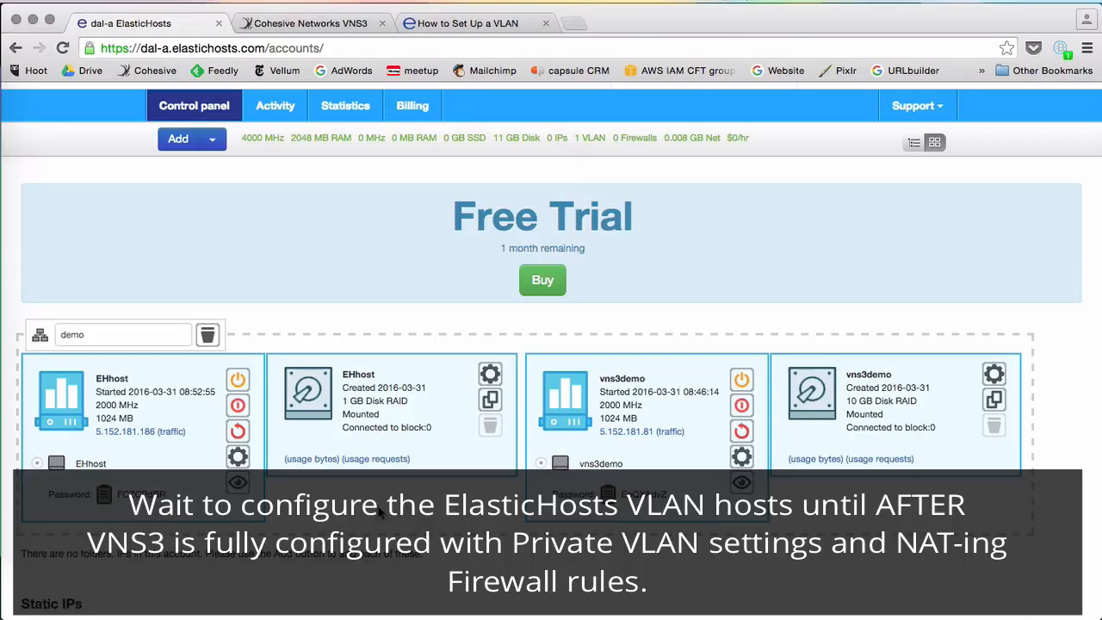
Scroll the How to Set Up a VLAN guide down to Step 4's server configuration commands.
{"action": "left_click", "coordinate": [418, 26]}
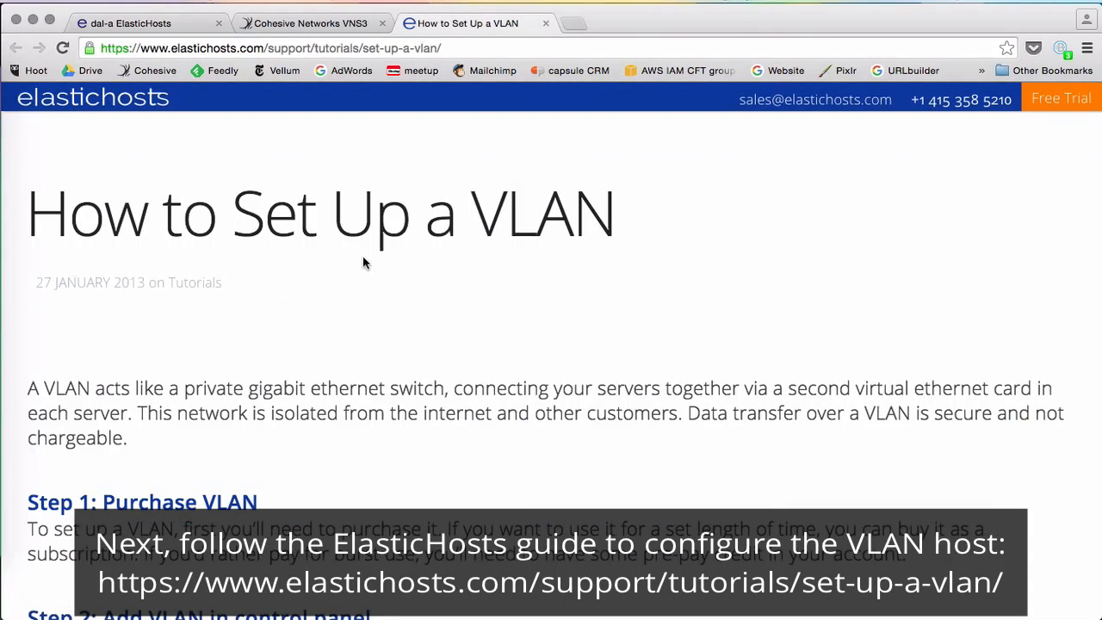
{"action": "scroll", "coordinate": [689, 284], "scroll_direction": "down", "scroll_amount": 5}
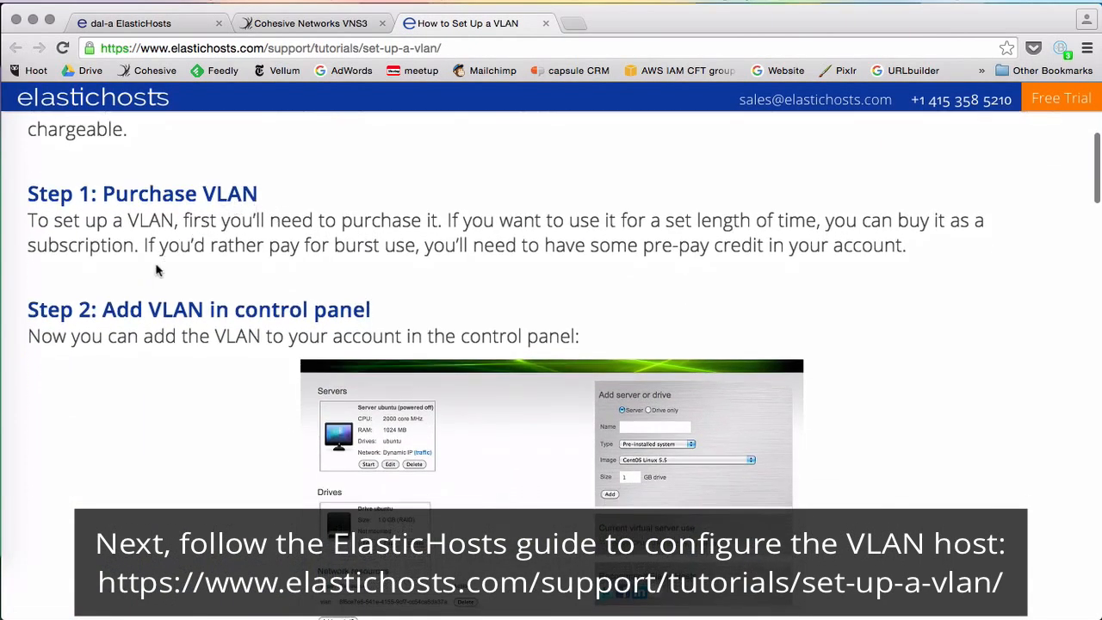
{"action": "scroll", "coordinate": [171, 345], "scroll_direction": "down", "scroll_amount": 8}
{"action": "scroll", "coordinate": [171, 345], "scroll_direction": "down", "scroll_amount": 9}
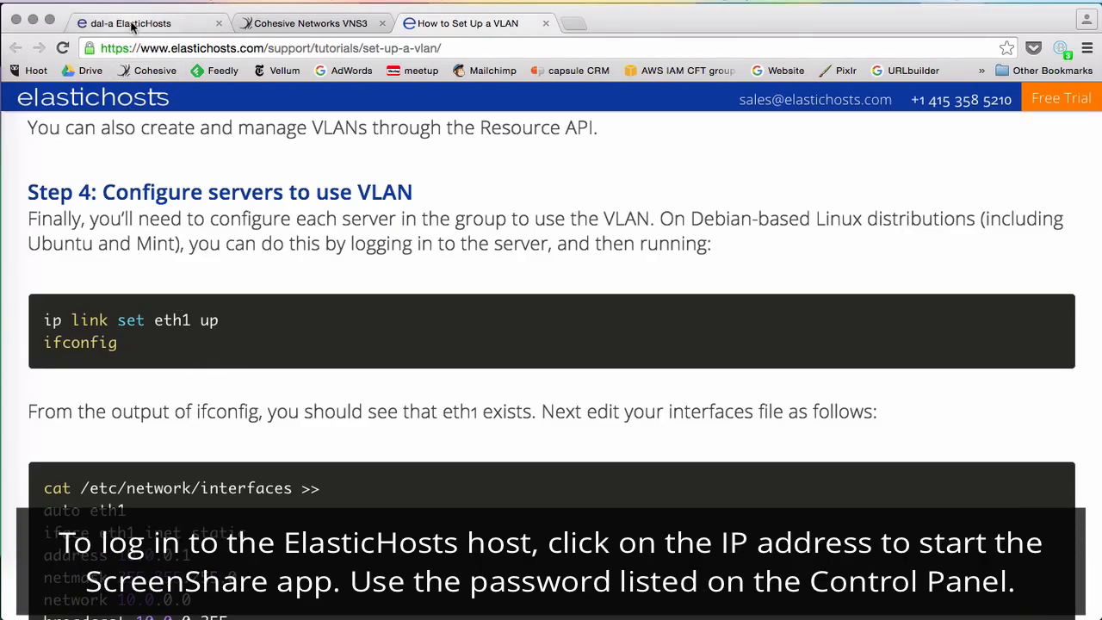
Connect to EHhost at 5.152.181.186 via Screen Sharing from the control panel, entering its password.
{"action": "left_click", "coordinate": [161, 23]}
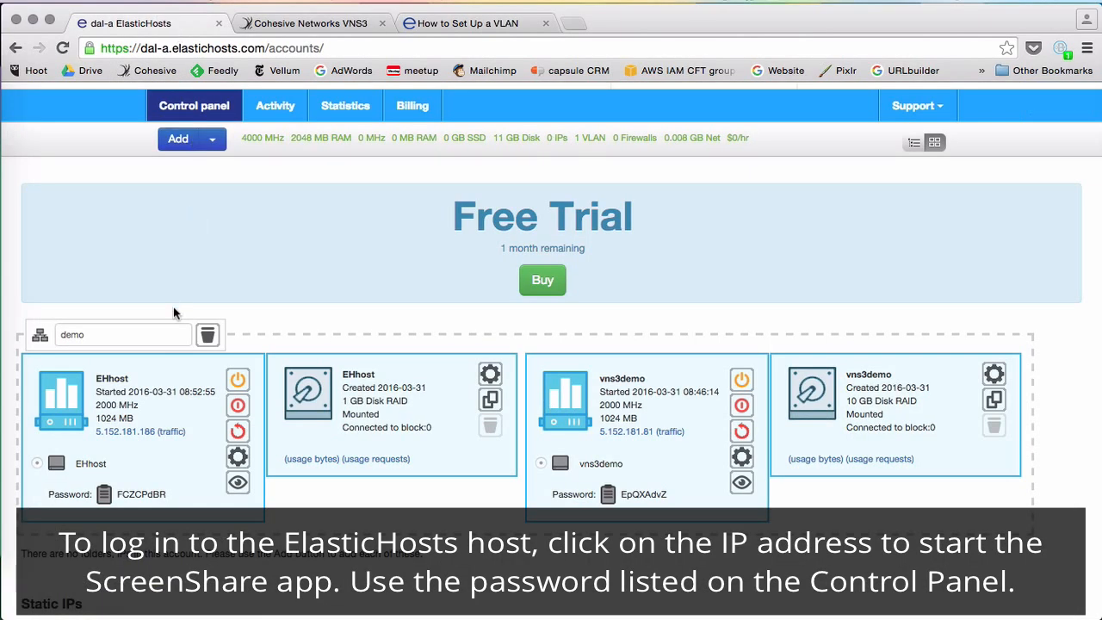
{"action": "left_click", "coordinate": [127, 431]}
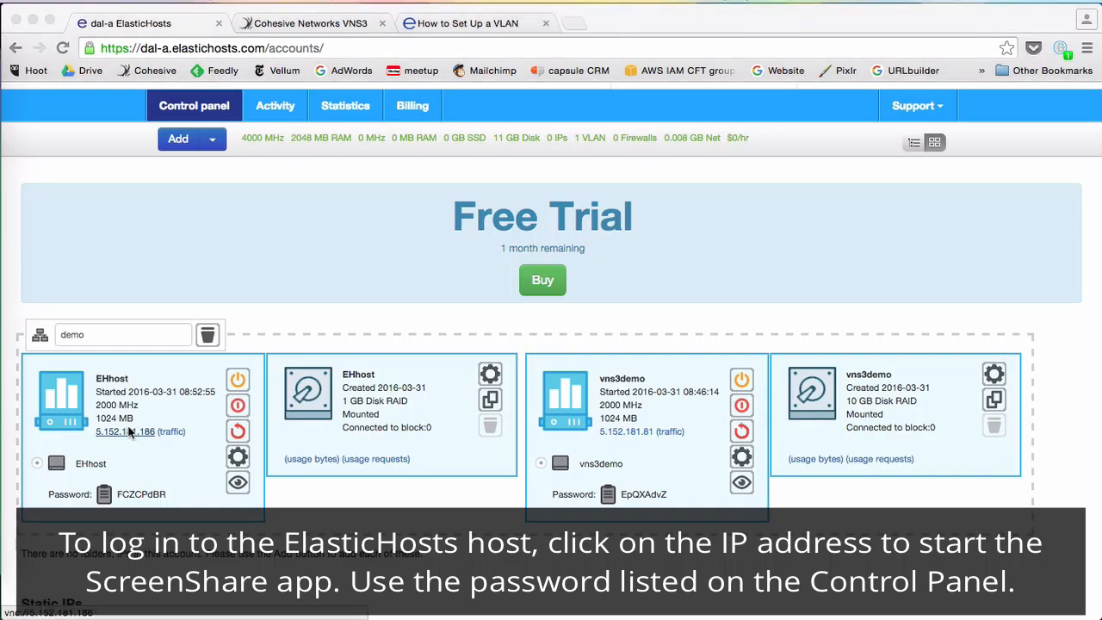
{"action": "left_click", "coordinate": [700, 214]}
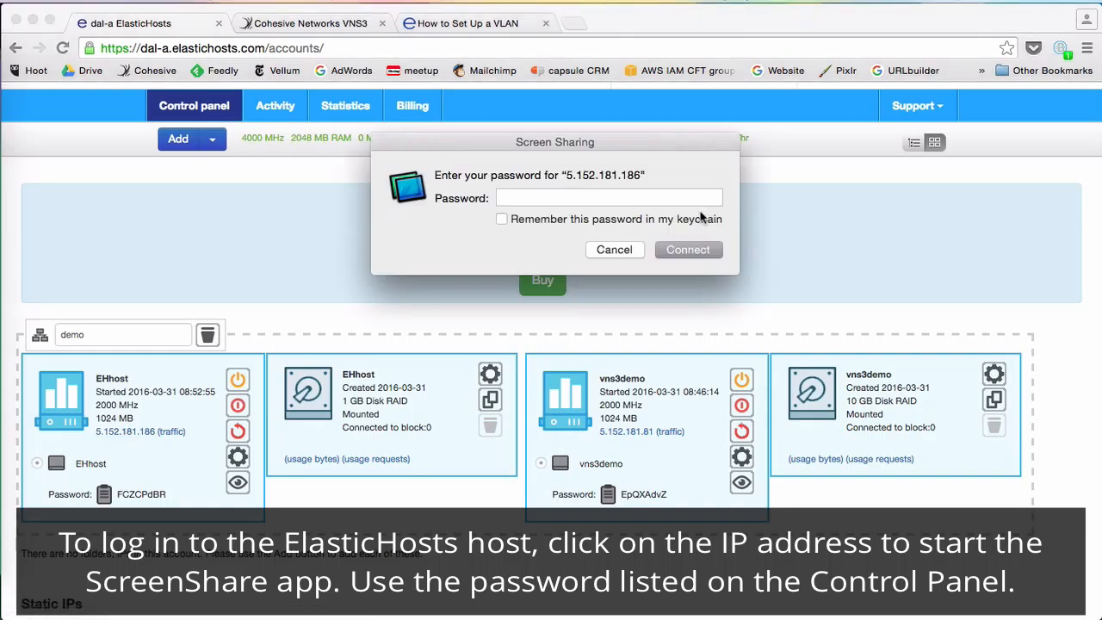
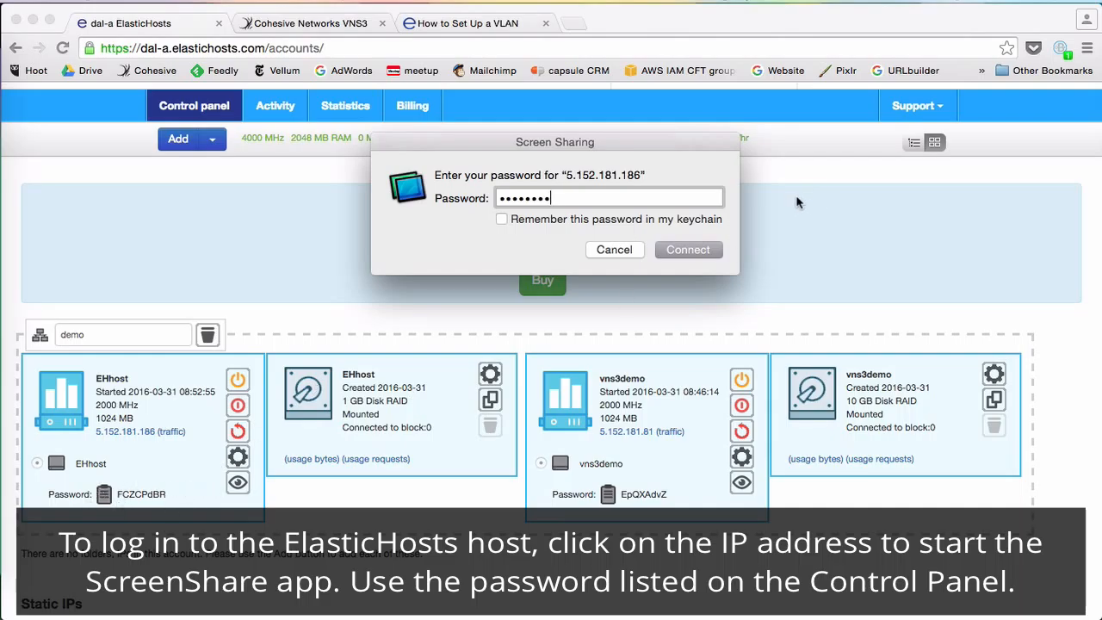
{"action": "left_click", "coordinate": [711, 249]}
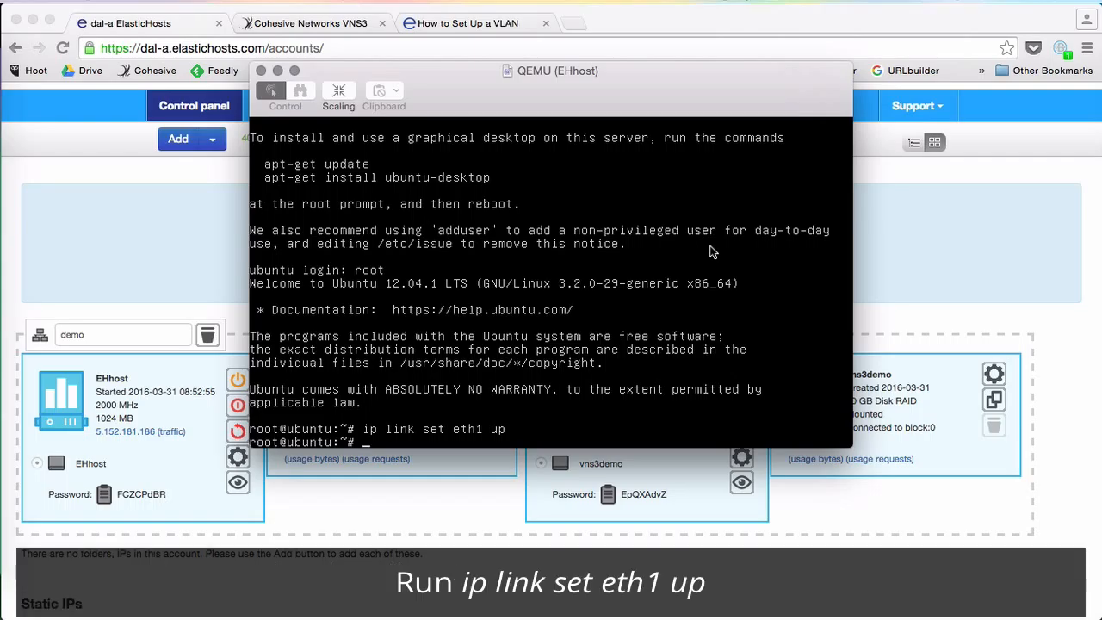
Run ifconfig to list the interfaces, then begin typing cat >> /etc/network/interfaces.
{"action": "type", "text": "congi"}
{"action": "key", "text": "BackSpace"}
{"action": "key", "text": "BackSpace"}
{"action": "type", "text": "fig"}
{"action": "key", "text": "Return"}
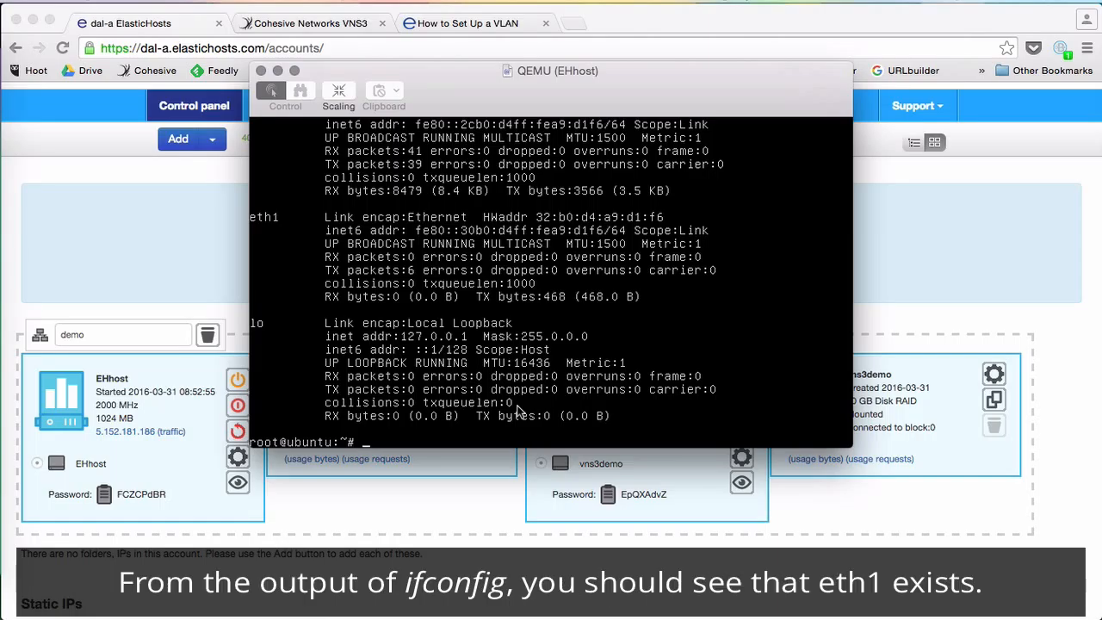
{"action": "type", "text": "cat"}
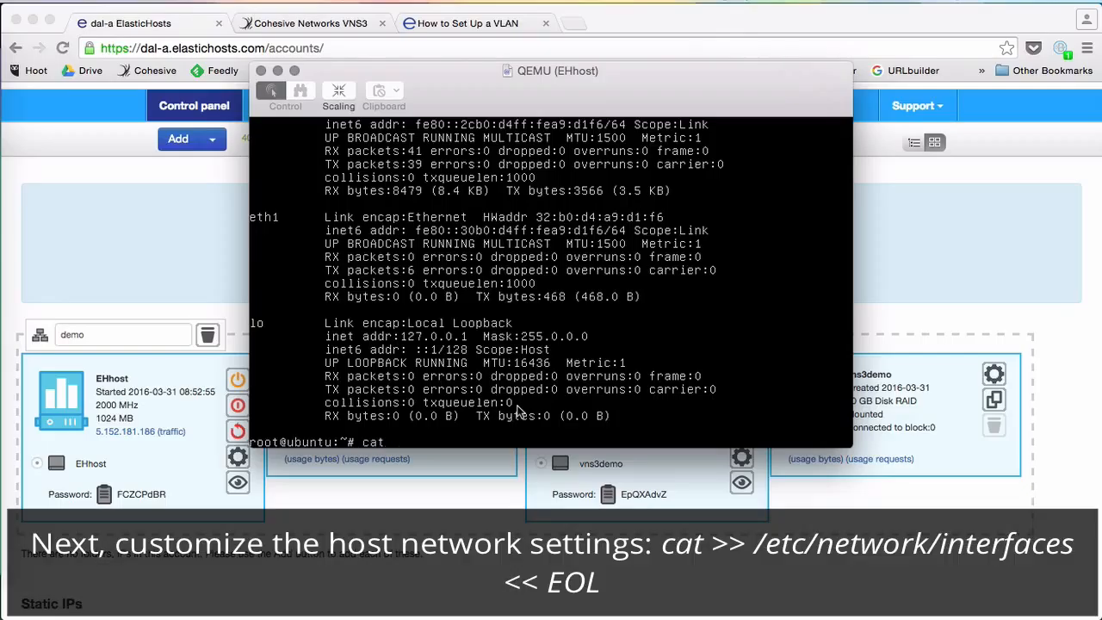
{"action": "type", "text": " >> /etc/network/interfance"}
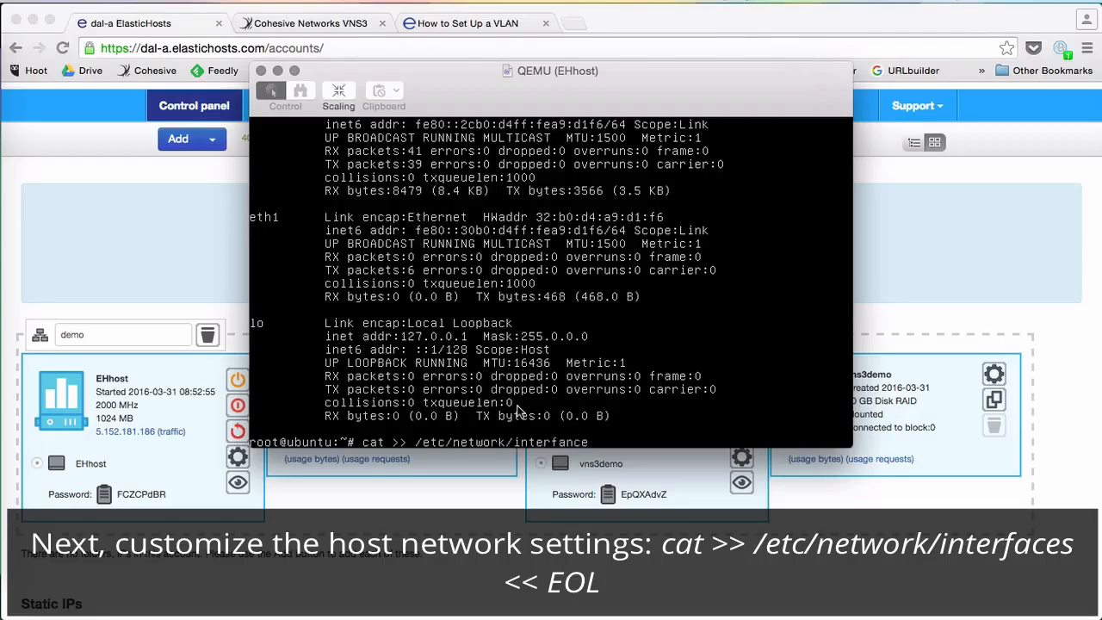
Start the <<EOL heredoc with 'auto eth1' and 'iface eth1 inet static' lines.
{"action": "key", "text": "BackSpace"}
{"action": "key", "text": "BackSpace"}
{"action": "key", "text": "BackSpace"}
{"action": "type", "text": "ces <<EOL"}
{"action": "key", "text": "Return"}
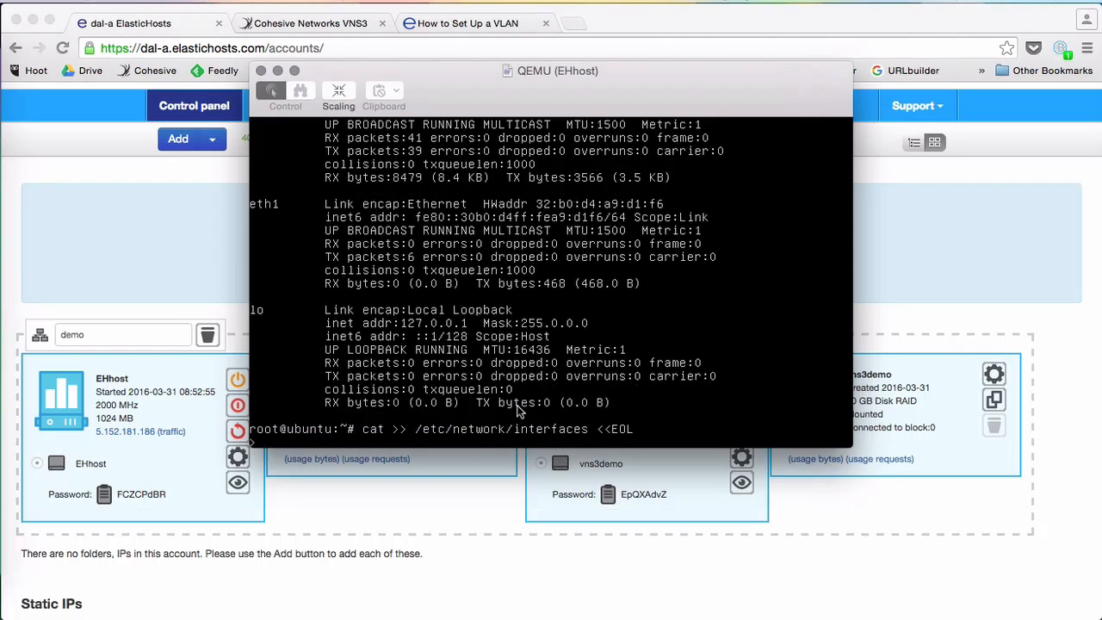
{"action": "type", "text": "auto"}
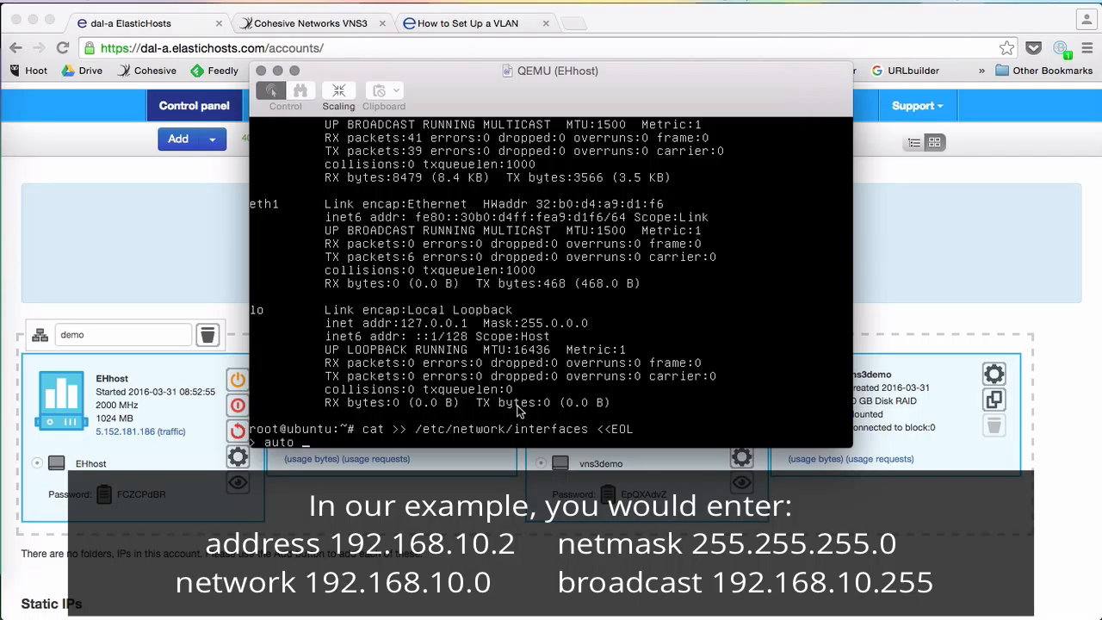
{"action": "type", "text": " eth1"}
{"action": "key", "text": "Return"}
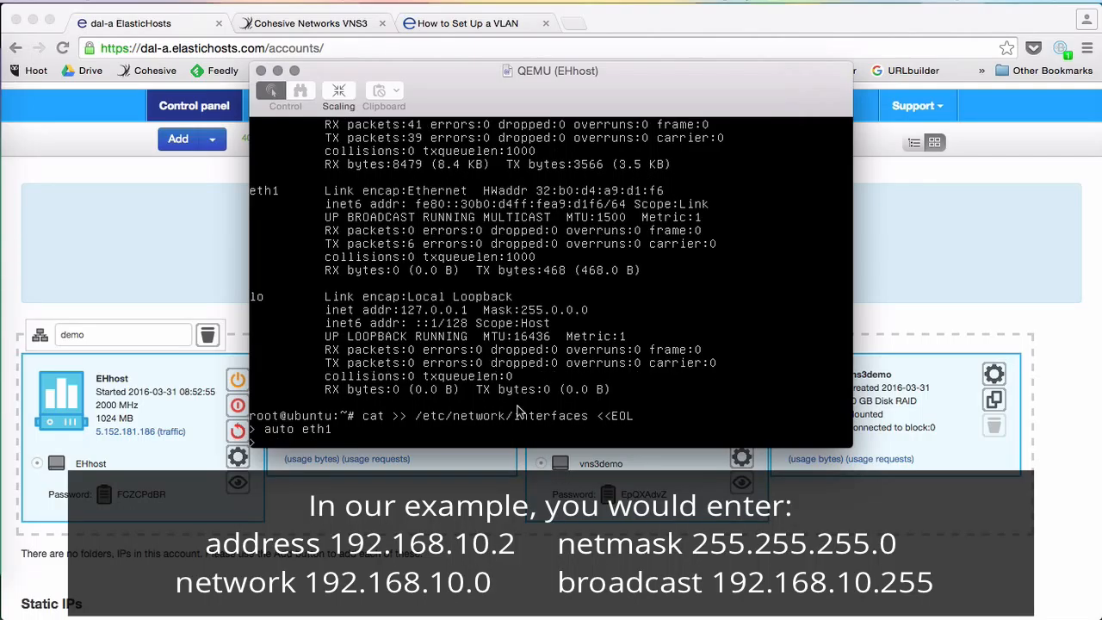
{"action": "type", "text": "iface eth1 inet static"}
{"action": "key", "text": "Return"}
Add address 192.168.10.2, netmask 255.255.255.0, network 192.168.10.0, broadcast 192.168.10.255, and close with EOL.
{"action": "type", "text": "address"}
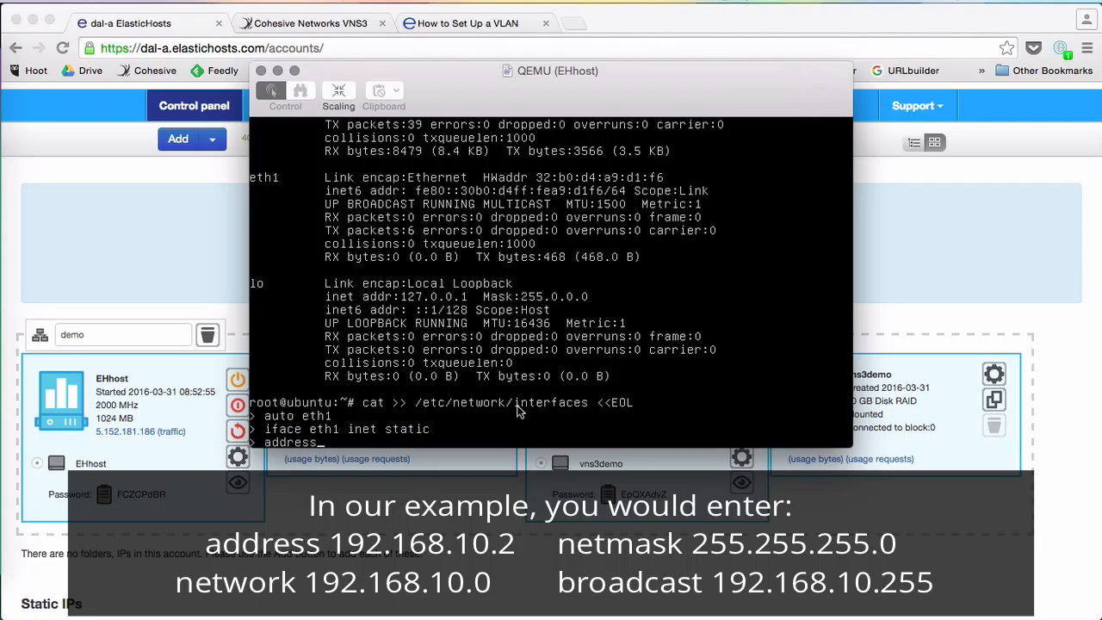
{"action": "type", "text": " 192.168.10.2"}
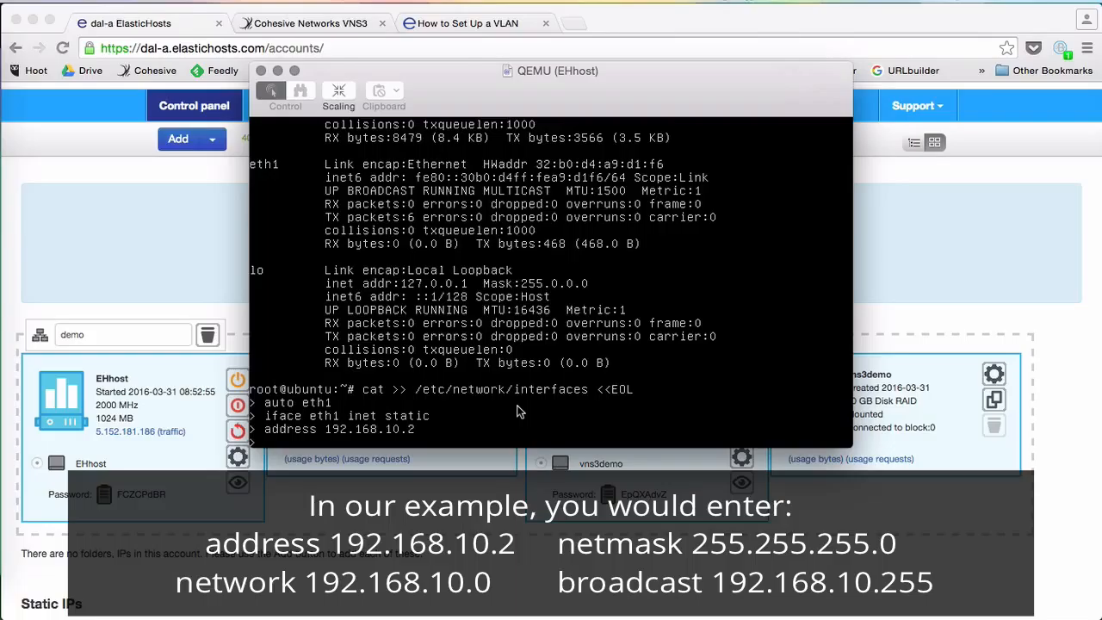
{"action": "type", "text": "etmask 255.255.255"}
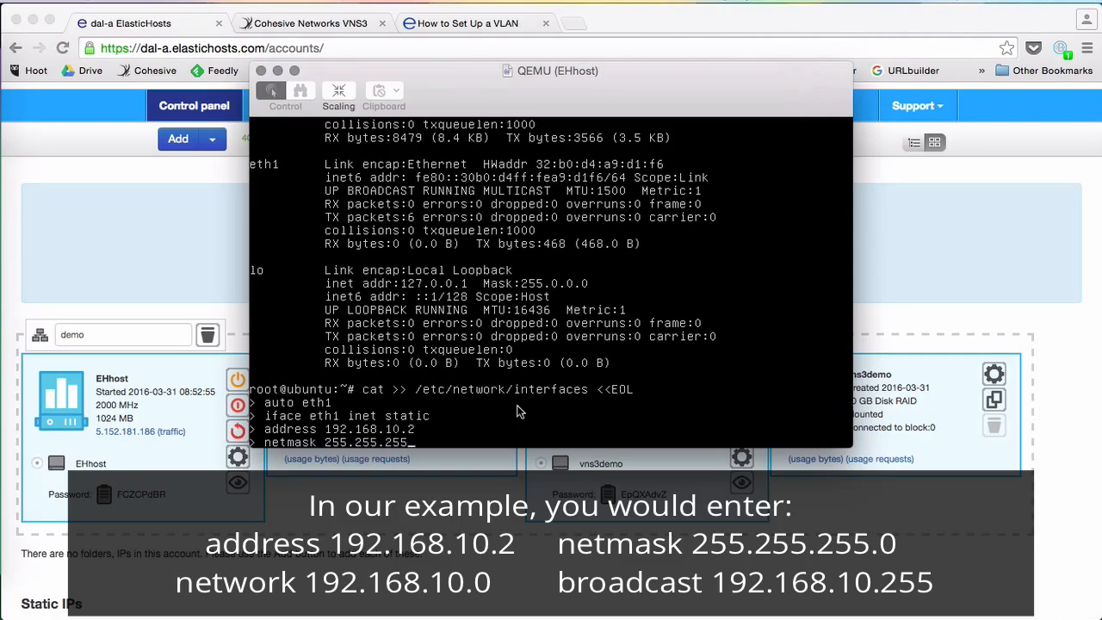
{"action": "type", "text": ".0"}
{"action": "key", "text": "Return"}
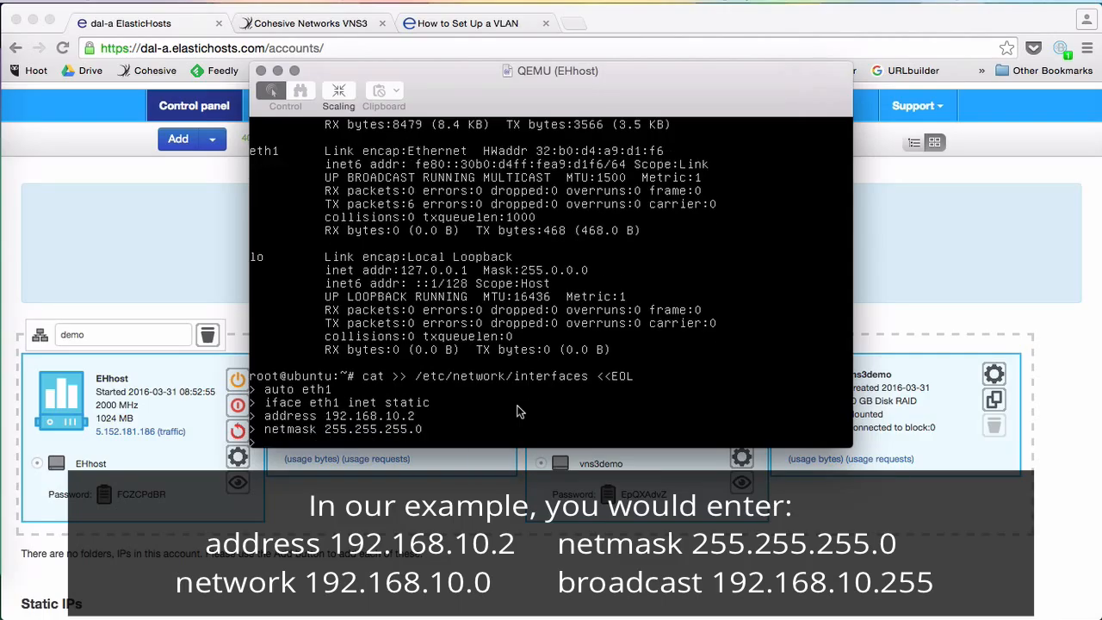
{"action": "type", "text": "network 192.168.10.0"}
{"action": "key", "text": "Return"}
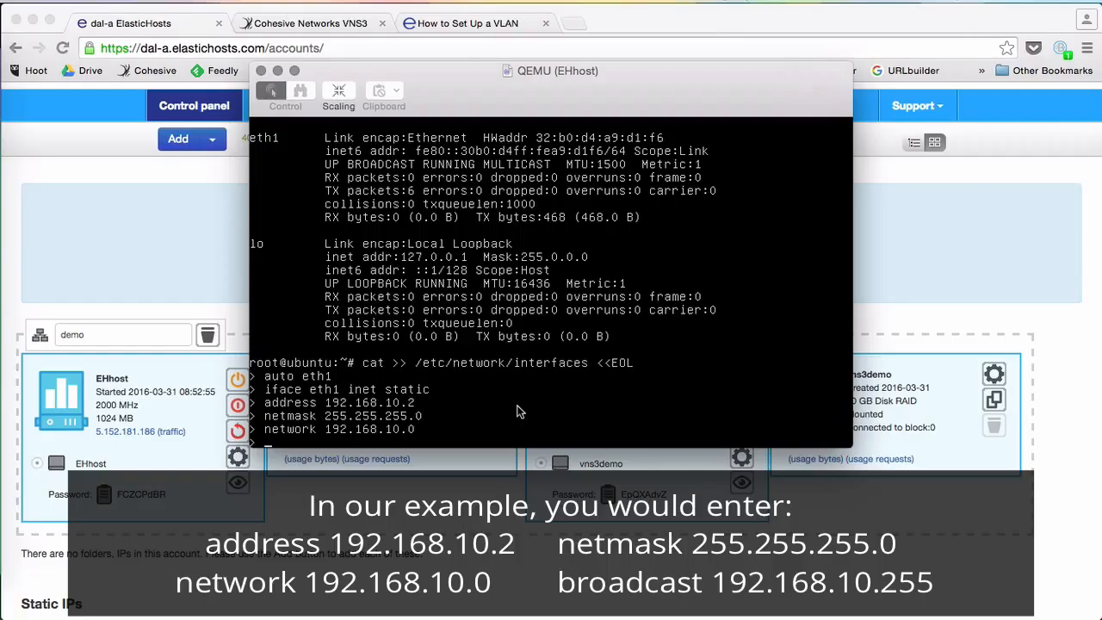
{"action": "type", "text": "broadcast 192"}
{"action": "type", "text": "168."}
{"action": "key", "text": "BackSpace"}
{"action": "key", "text": "BackSpace"}
{"action": "key", "text": "BackSpace"}
{"action": "type", "text": ".168"}
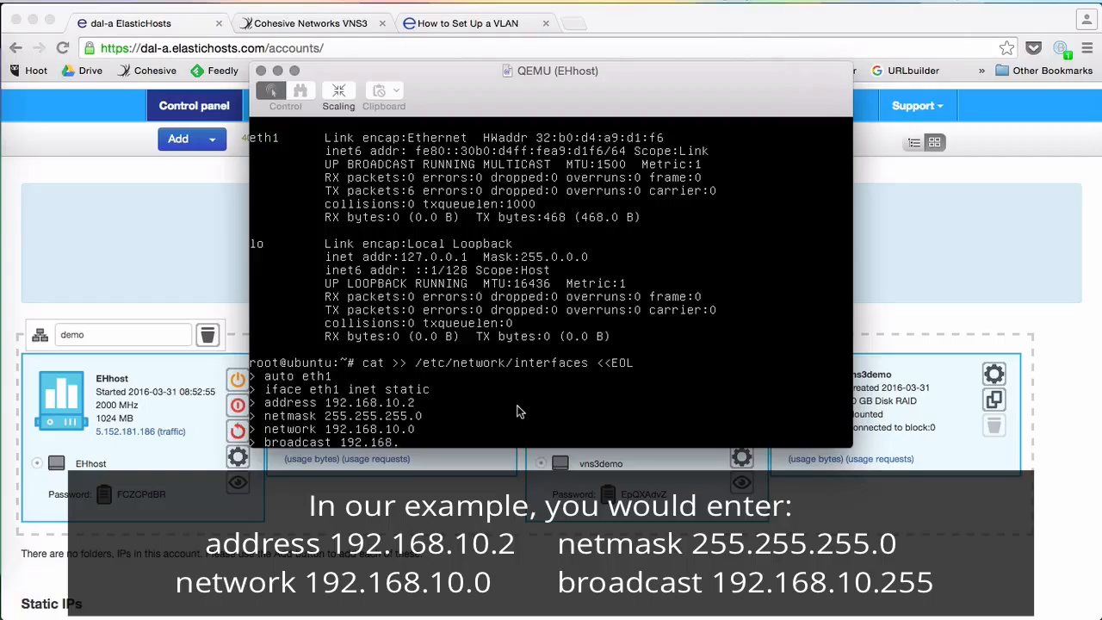
{"action": "type", "text": ".10.255"}
{"action": "key", "text": "Return"}
{"action": "type", "text": "EOL"}
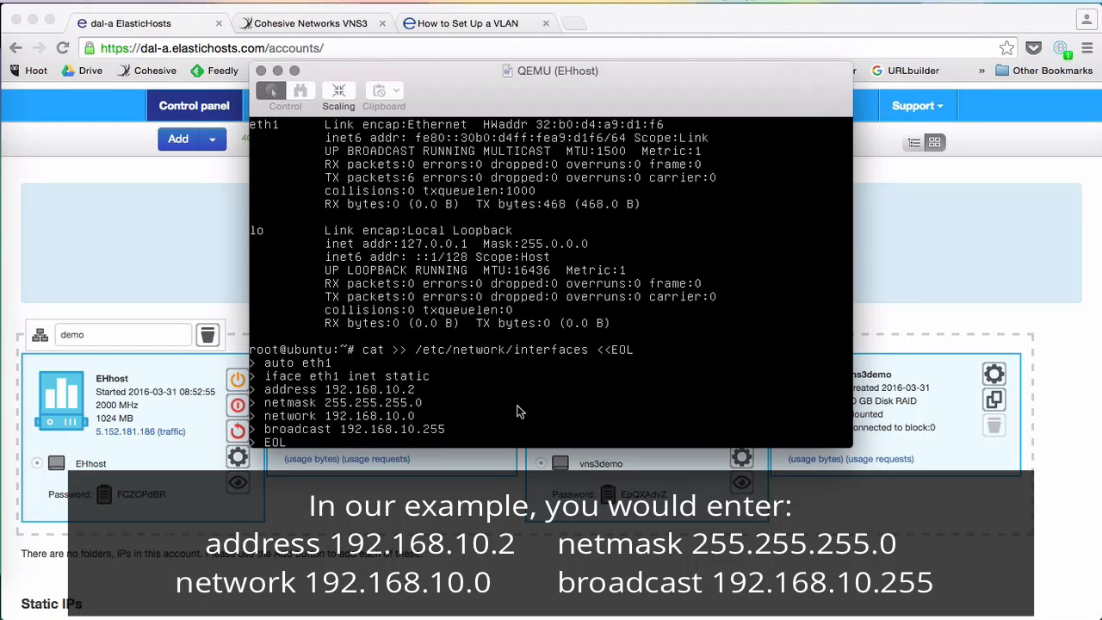
{"action": "key", "text": "Return"}
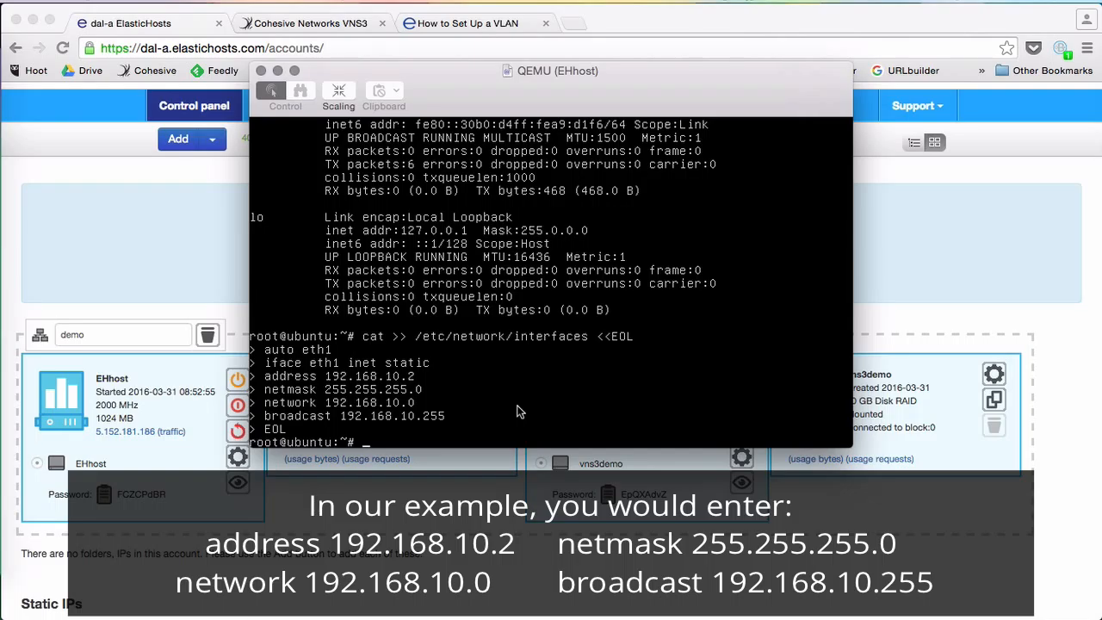
Copy the networking restart command from the How to Set Up a VLAN tutorial.
{"action": "left_click", "coordinate": [475, 25]}
{"action": "scroll", "coordinate": [351, 350], "scroll_direction": "down", "scroll_amount": 5}
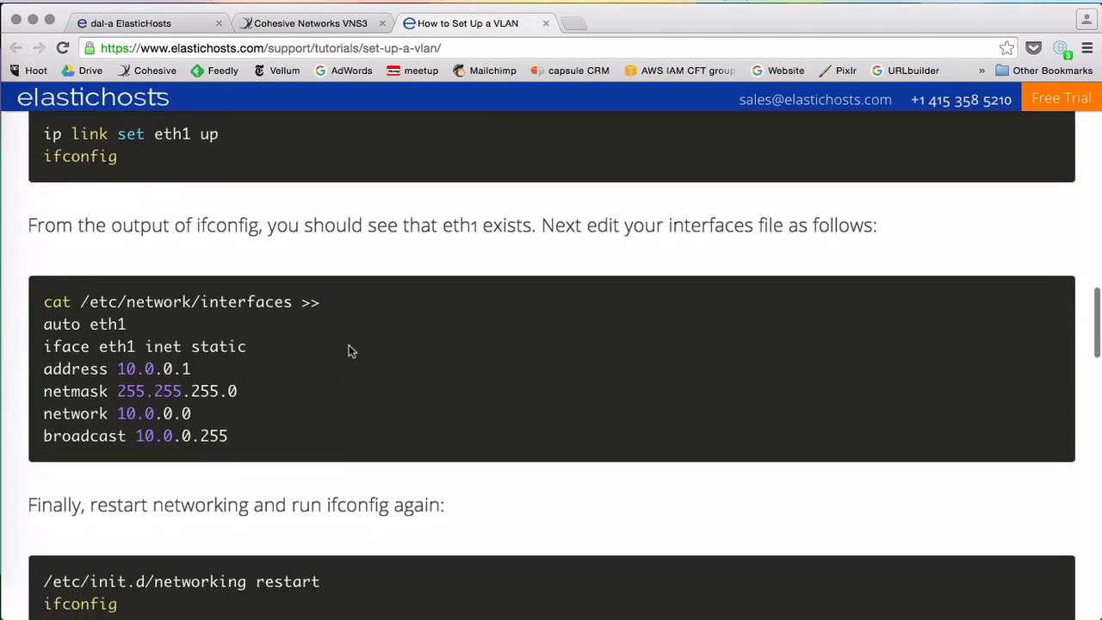
{"action": "scroll", "coordinate": [351, 350], "scroll_direction": "down", "scroll_amount": 5}
{"action": "triple_click", "coordinate": [155, 301]}
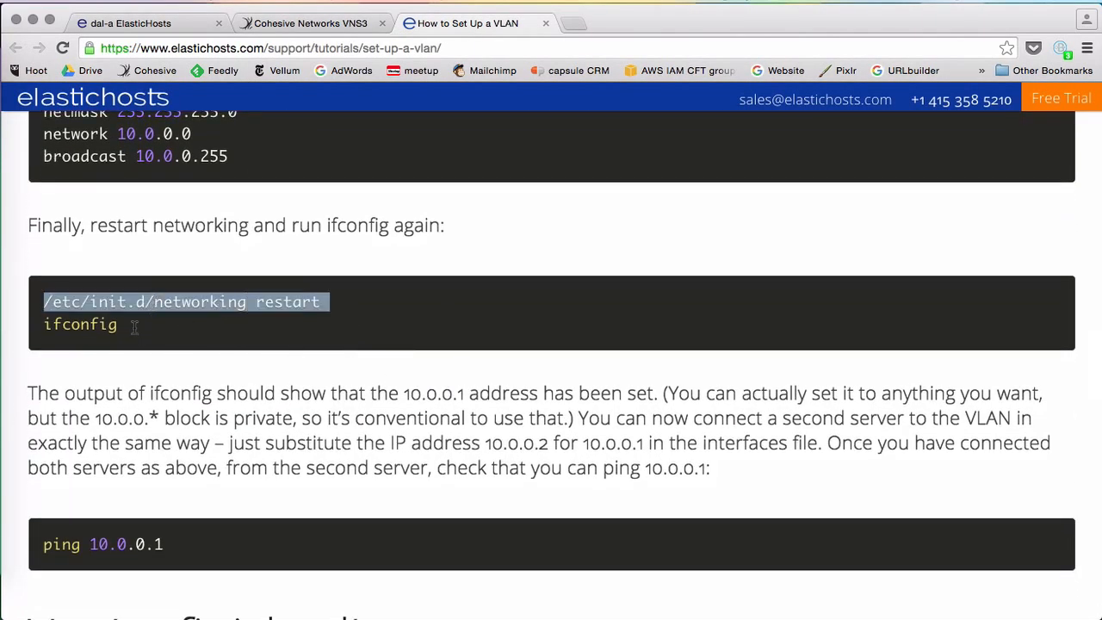
Run /etc/init.d/networking restart on EHhost, then ifconfig to confirm eth1 at 192.168.10.2.
{"action": "key", "text": "super+Tab"}
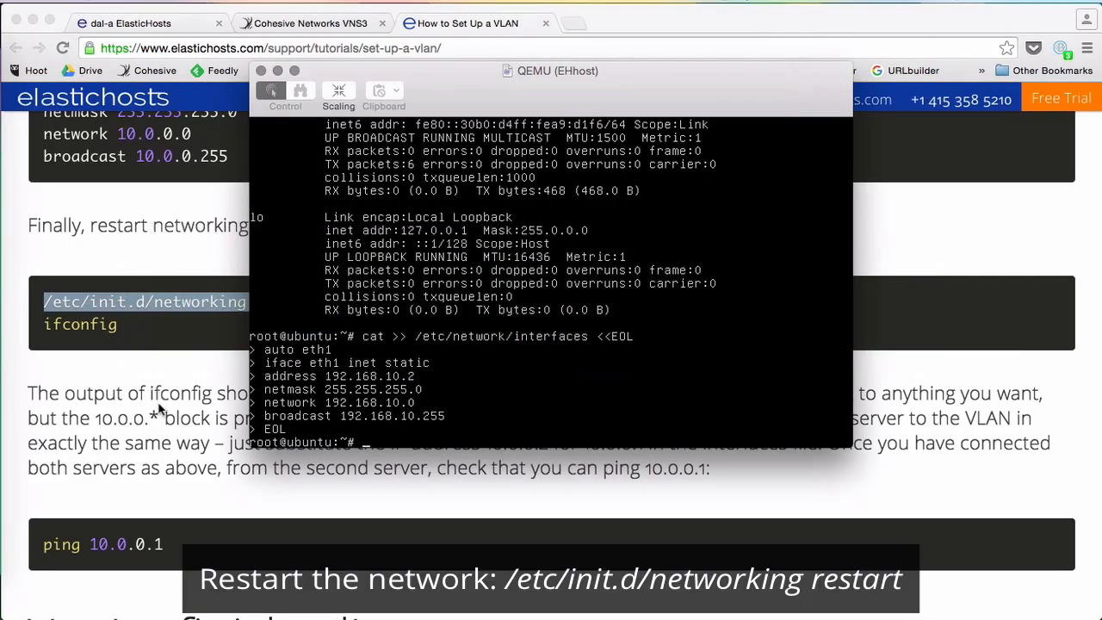
{"action": "type", "text": "/etc/init.d/network"}
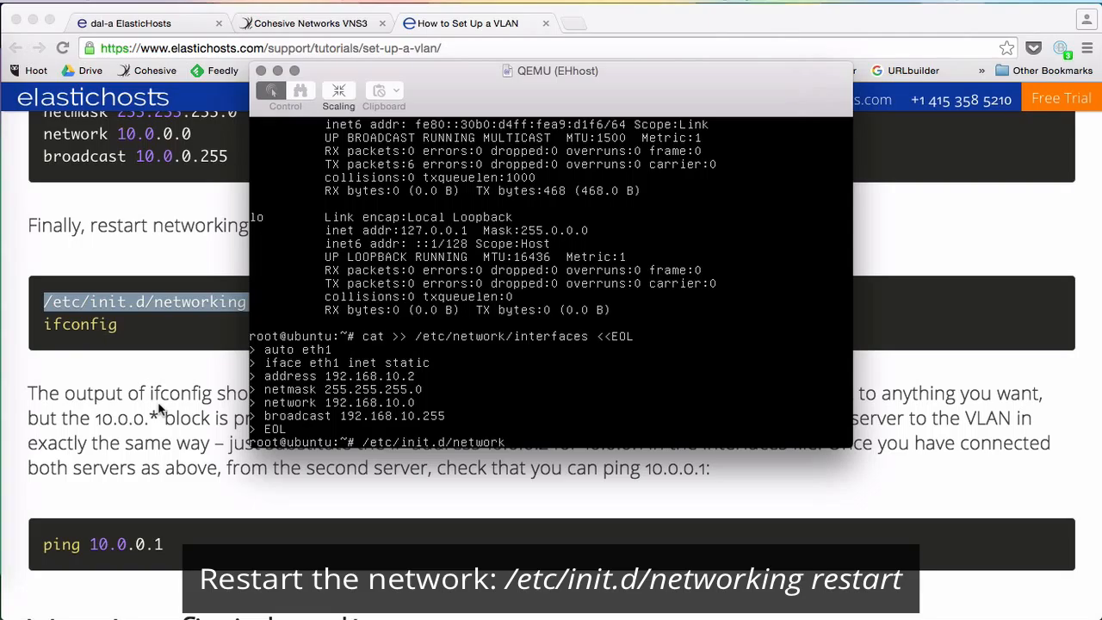
{"action": "type", "text": "ing restart"}
{"action": "key", "text": "Return"}
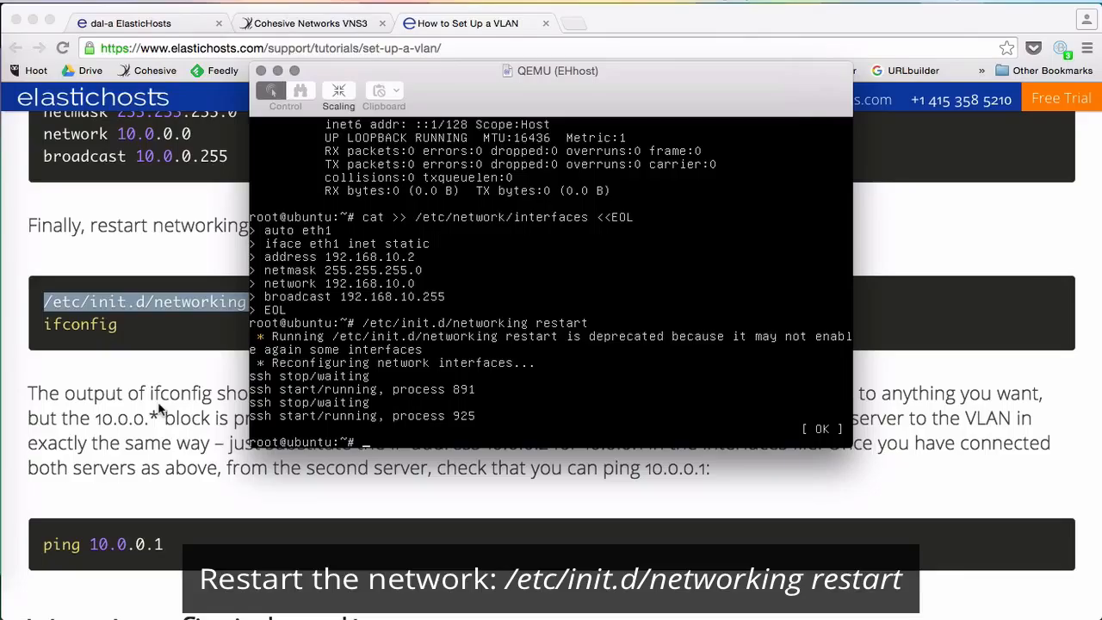
{"action": "type", "text": "ifconfig"}
{"action": "key", "text": "Return"}
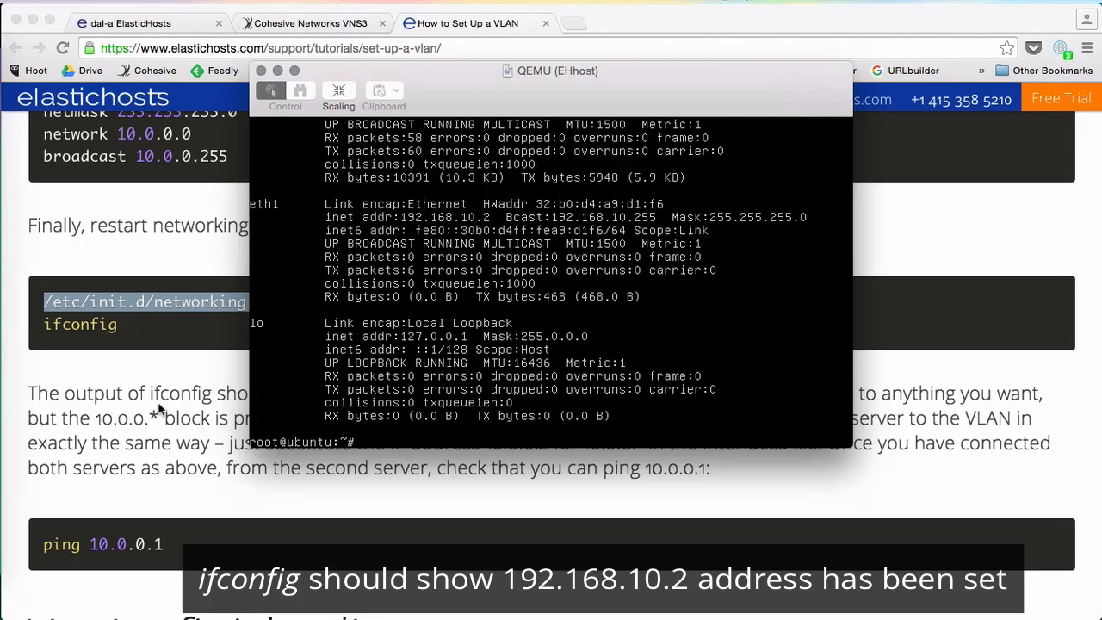
{"action": "scroll", "coordinate": [157, 410], "scroll_direction": "up", "scroll_amount": 3}
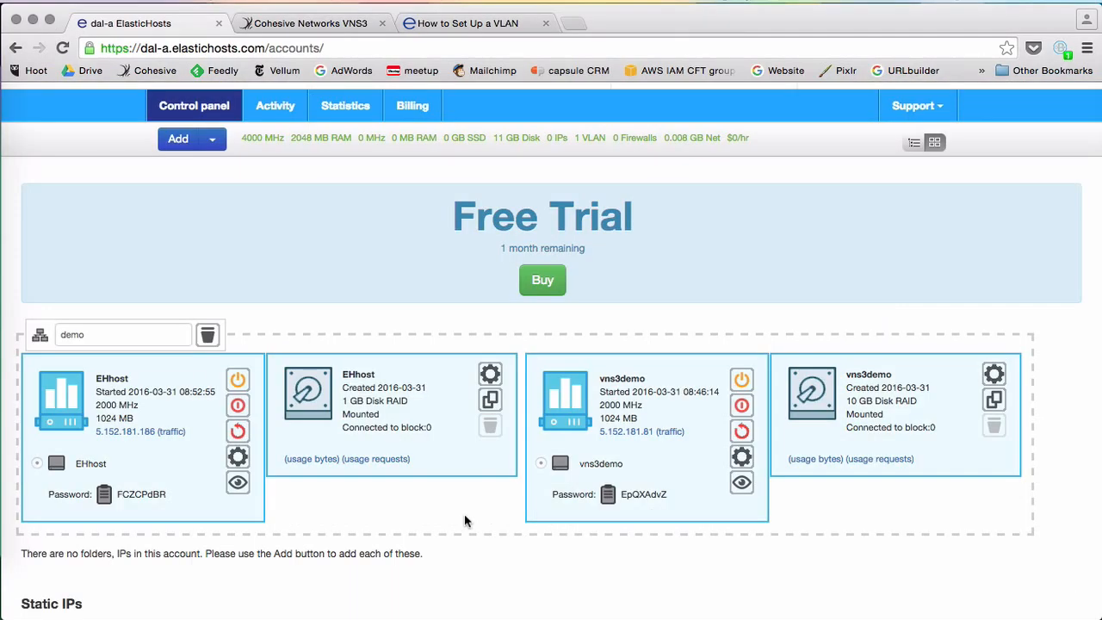
Paste VLAN accept, MASQUERADE 192.168.10.0/24 and port 33→192.168.10.2:22 rules into VNS3 Firewall and activate.
{"action": "left_click", "coordinate": [301, 33]}
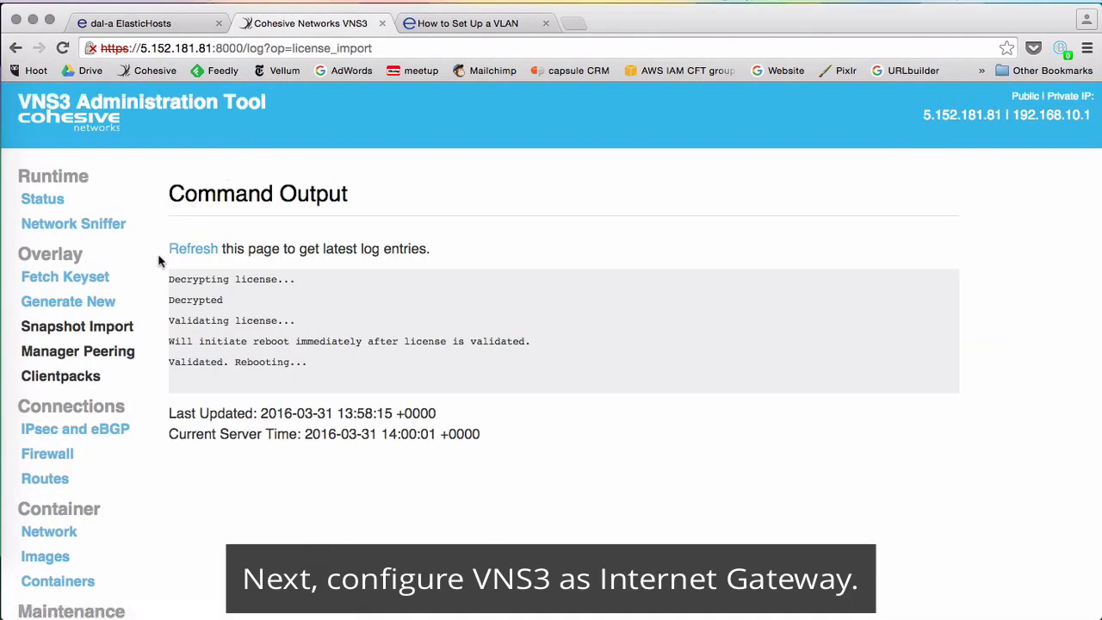
{"action": "scroll", "coordinate": [161, 264], "scroll_direction": "down", "scroll_amount": 2}
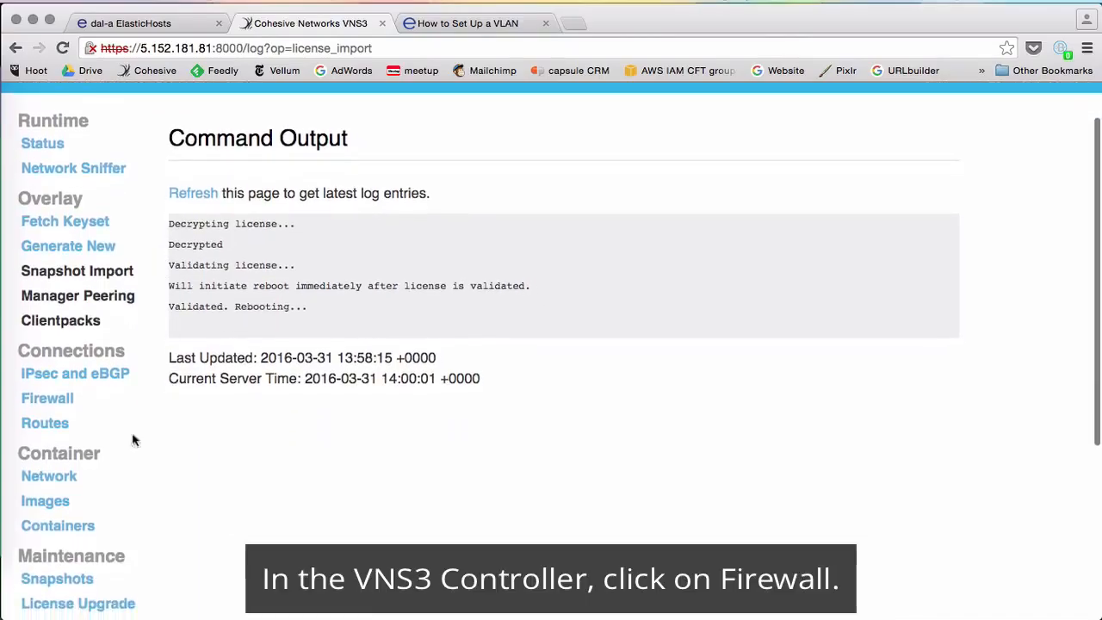
{"action": "left_click", "coordinate": [66, 405]}
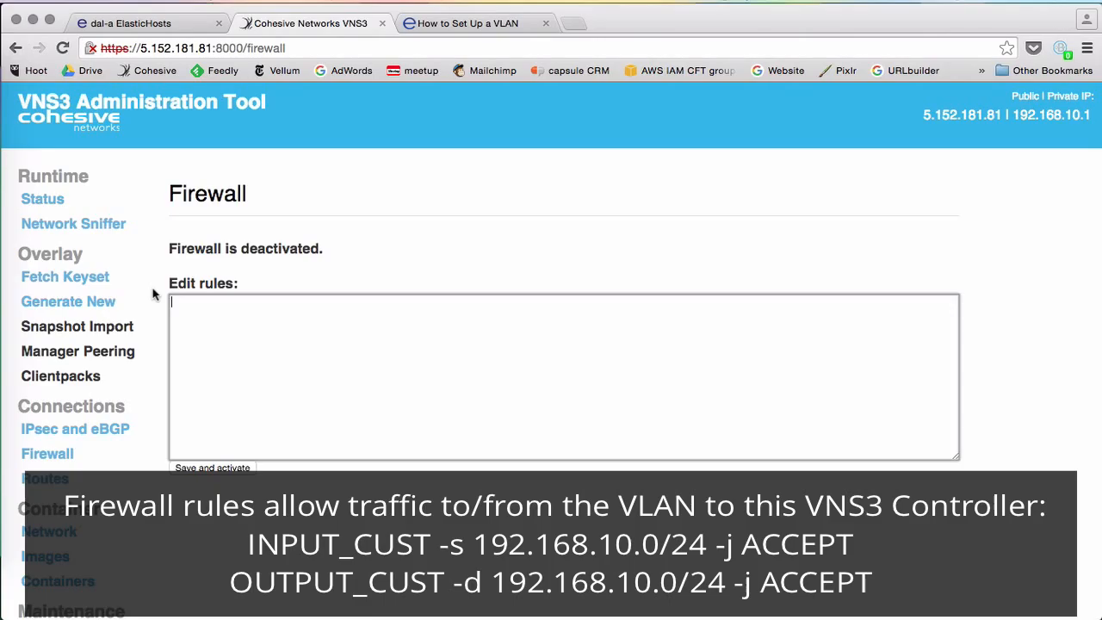
{"action": "type", "text": "# Allow traffic to/from the VLAN to this VNS3 Controller INPUT_CUST -s 192.168.10.0/24 -j ACCEPT OUTPUT_CUST -d 192.168.10.0/24 -j ACCEPT # NAT traffic from the VLAN that is using this VNS3 Controller as Internet Gateway MACRO_CUST -o eth0 -s 192.168.10.0/24 -d 0.0.0.0/0 -j MASQUERADE # Port forward traffic to my 192.168.10.2 host PREROUTING_CUST -i eth0 -p tcp -s 0.0.0.0/0 --dport 33 -j DNAT --to 192.168.10.2:22"}
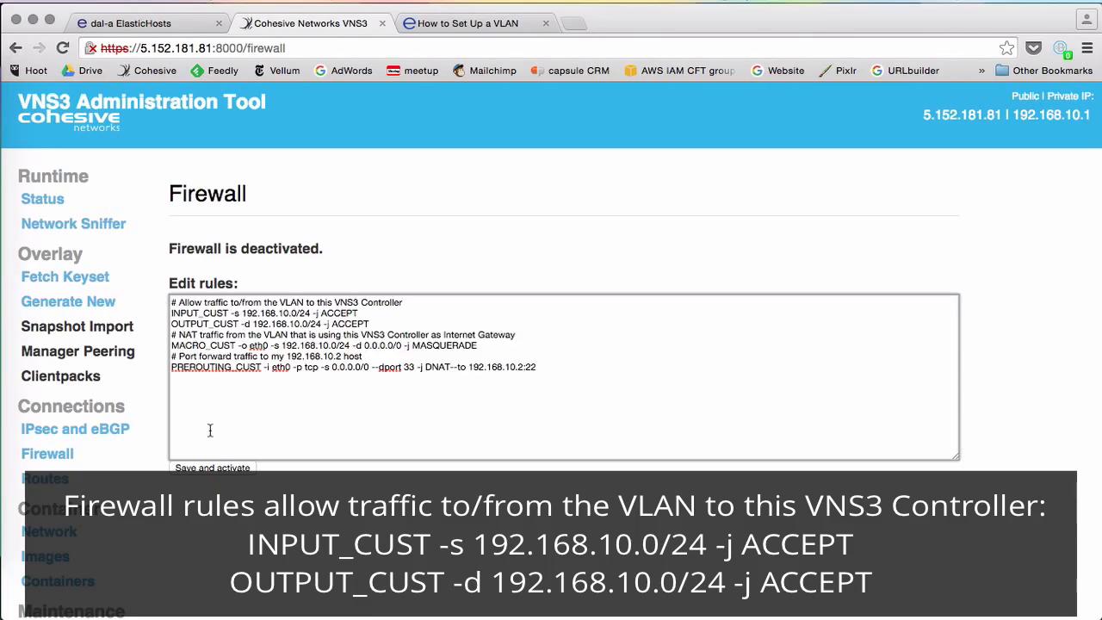
{"action": "left_click", "coordinate": [215, 470]}
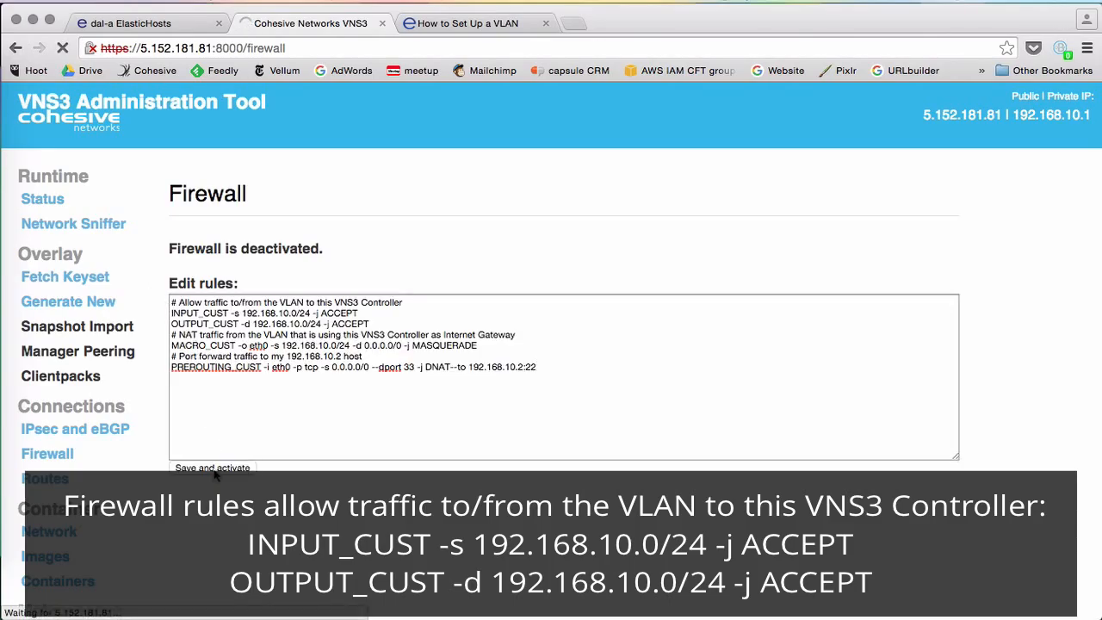
{"action": "scroll", "coordinate": [215, 473], "scroll_direction": "down", "scroll_amount": 2}
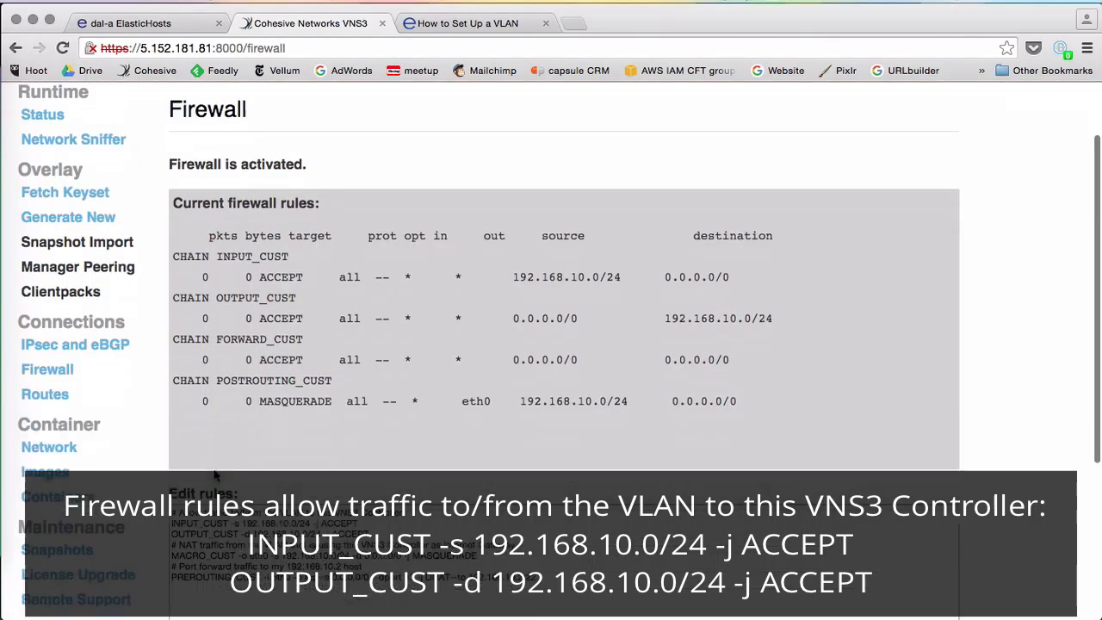
{"action": "scroll", "coordinate": [215, 473], "scroll_direction": "down", "scroll_amount": 2}
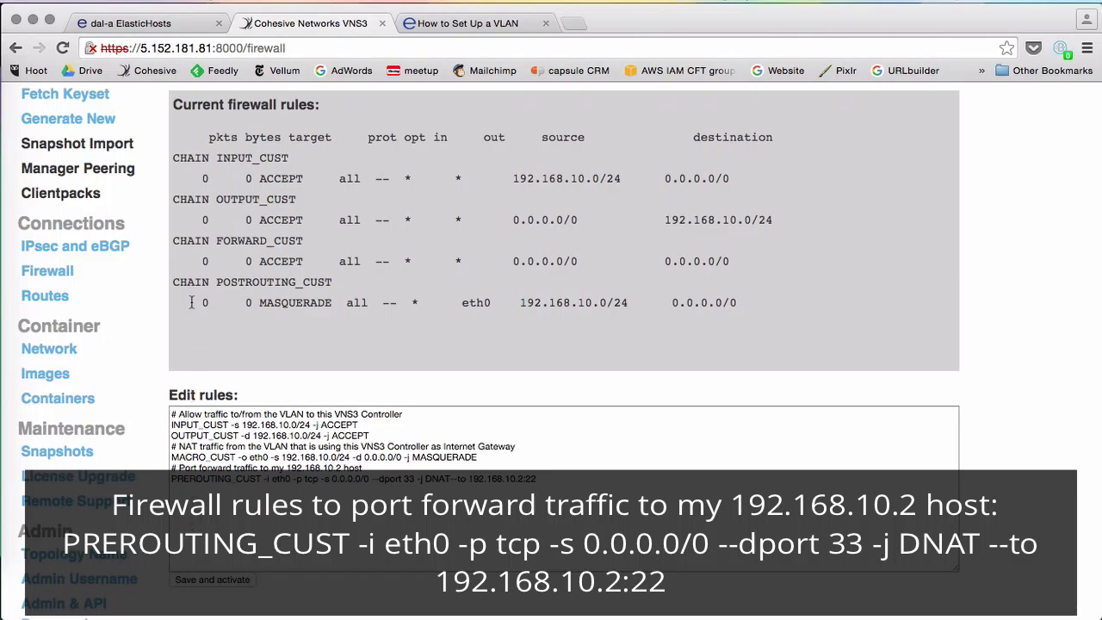
{"action": "scroll", "coordinate": [191, 302], "scroll_direction": "up", "scroll_amount": 1}
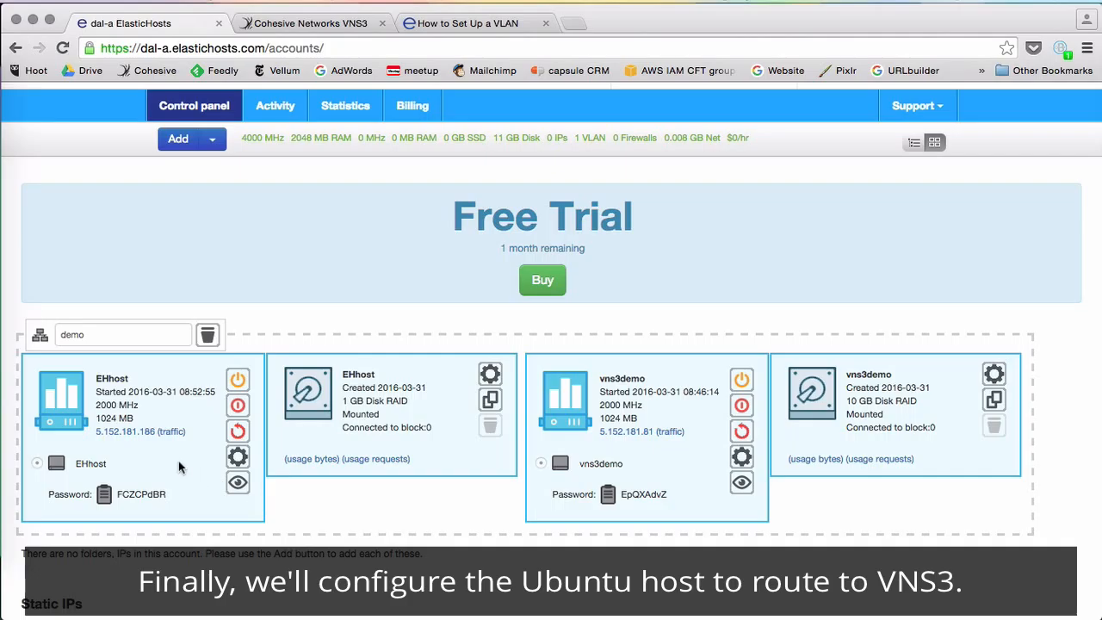
In the EHhost console, run ip route add 0.0.0.0/0 via 192.168.10.1.
{"action": "left_click", "coordinate": [239, 484]}
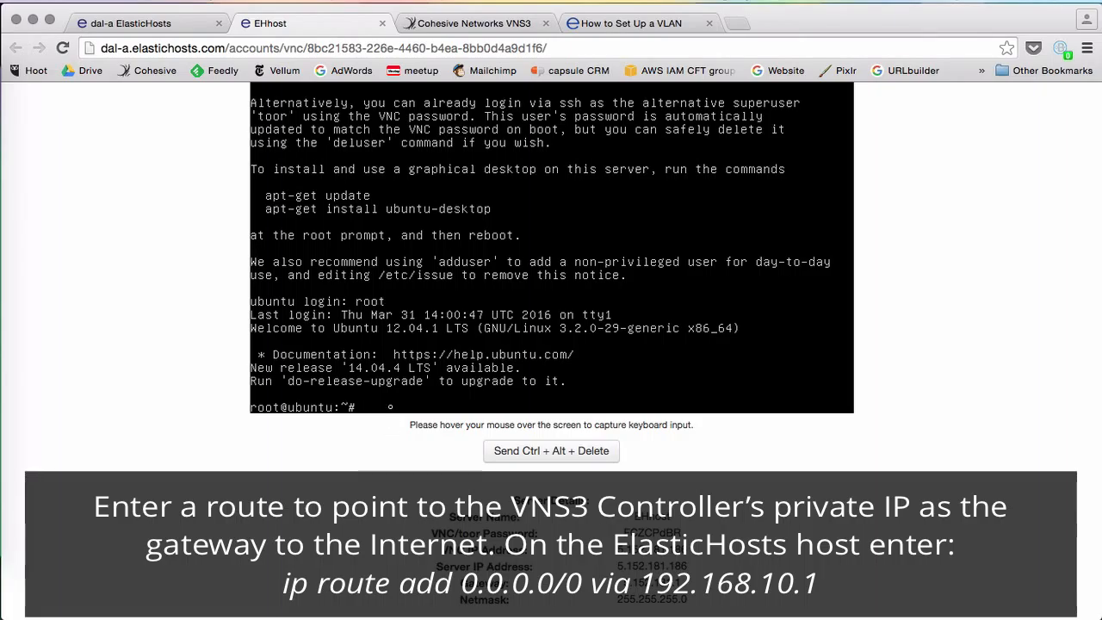
{"action": "type", "text": "ip route add 0.0"}
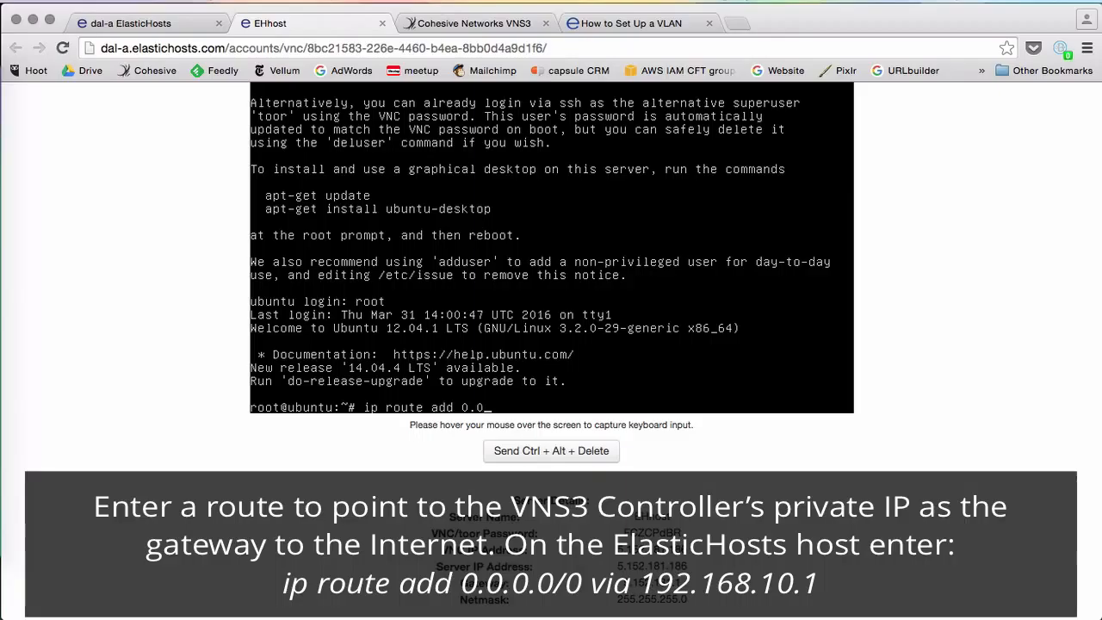
{"action": "type", "text": ".0.0/0 via 192.168.10.1"}
{"action": "key", "text": "Return"}
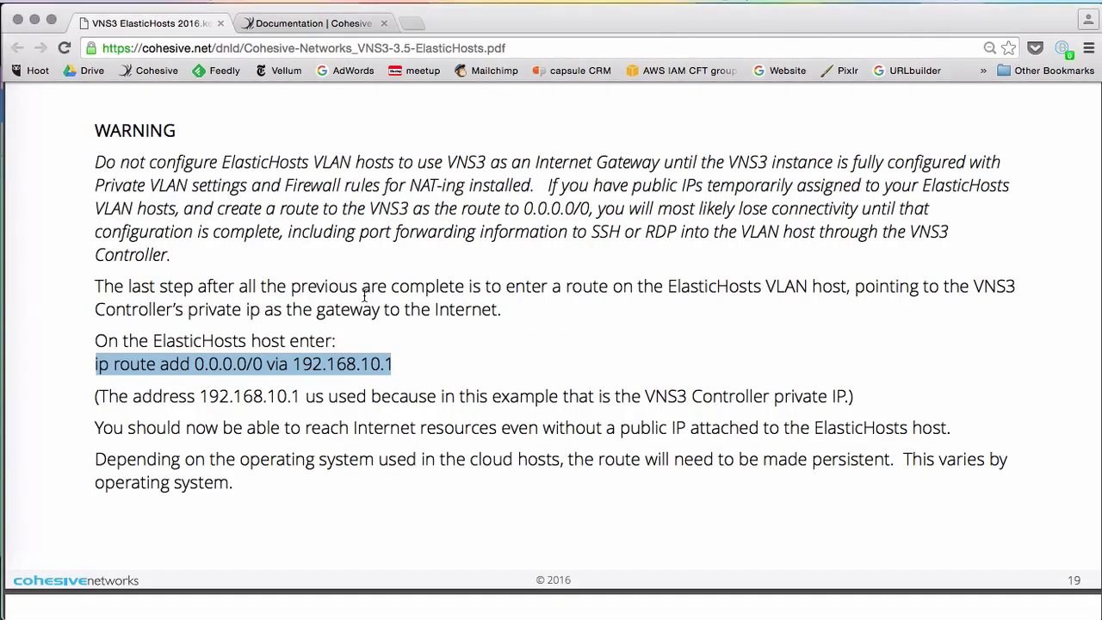
Open the ElasticHosts Setup guide from the VNS3 3.5 Configuration Guides on Cohesive's documentation page.
{"action": "left_click", "coordinate": [297, 22]}
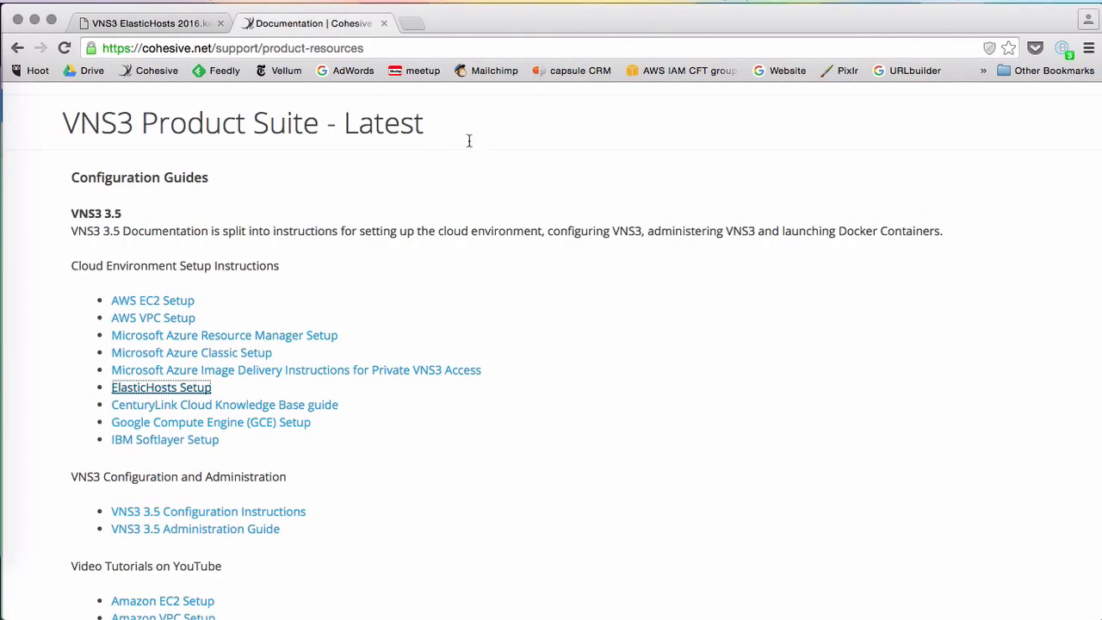
{"action": "scroll", "coordinate": [602, 243], "scroll_direction": "up", "scroll_amount": 2}
{"action": "mouse_move", "coordinate": [848, 130]}
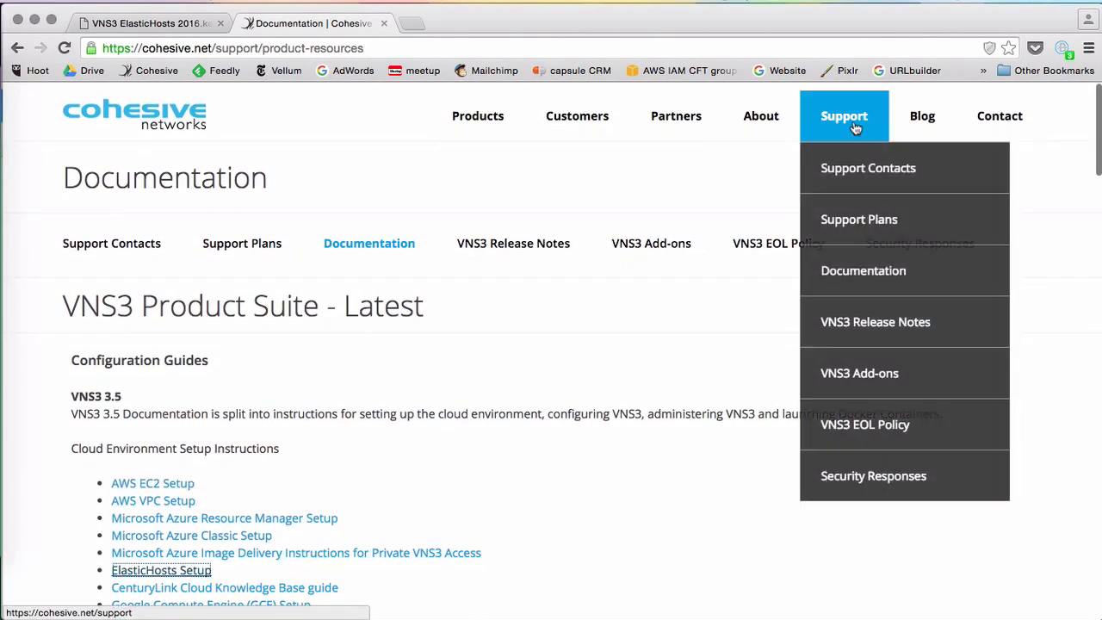
{"action": "scroll", "coordinate": [556, 376], "scroll_direction": "down", "scroll_amount": 4}
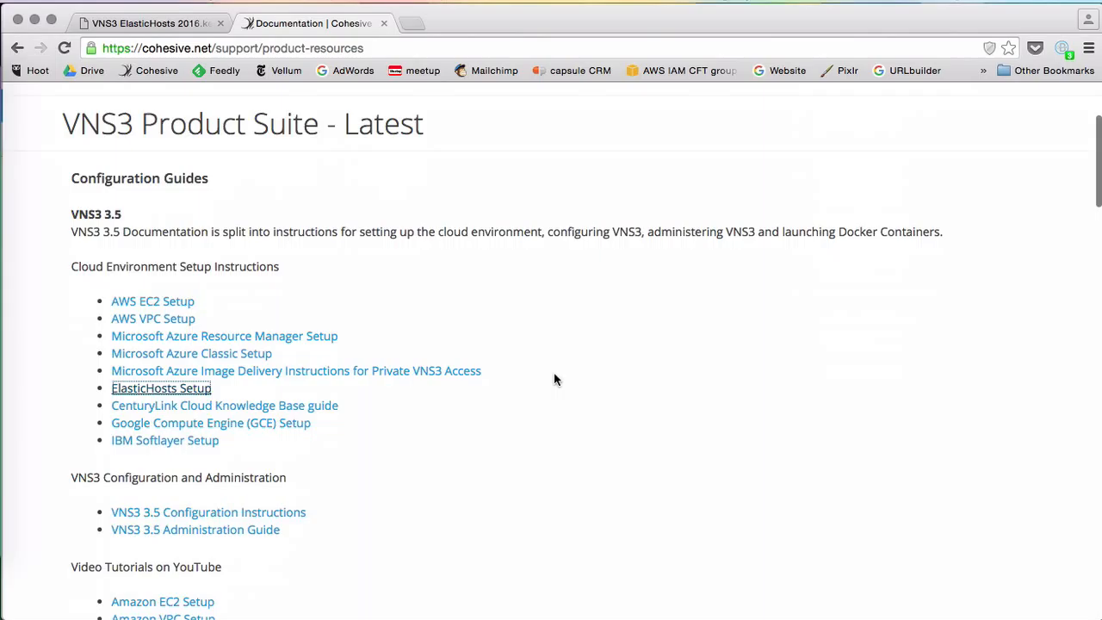
{"action": "left_click", "coordinate": [169, 381]}
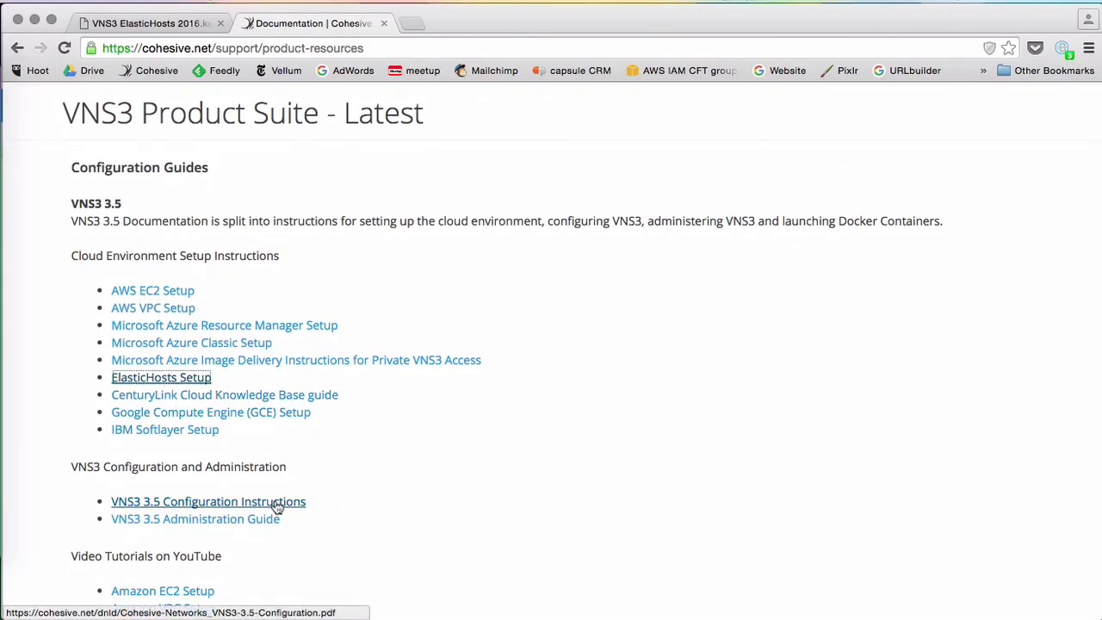